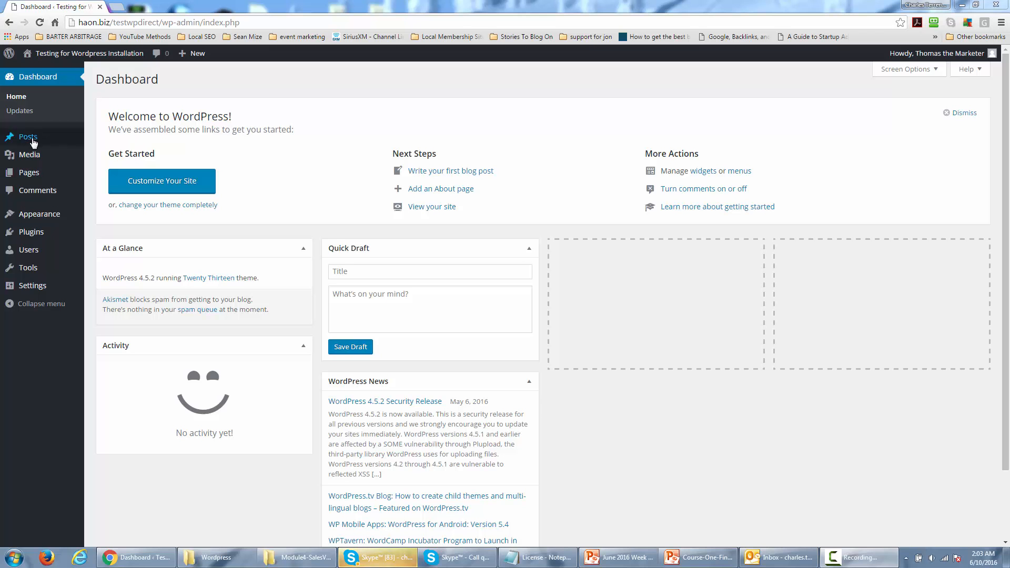
# Start a new post from the site's list of posts
pyautogui.moveTo(32, 140)
pyautogui.click(106, 138)
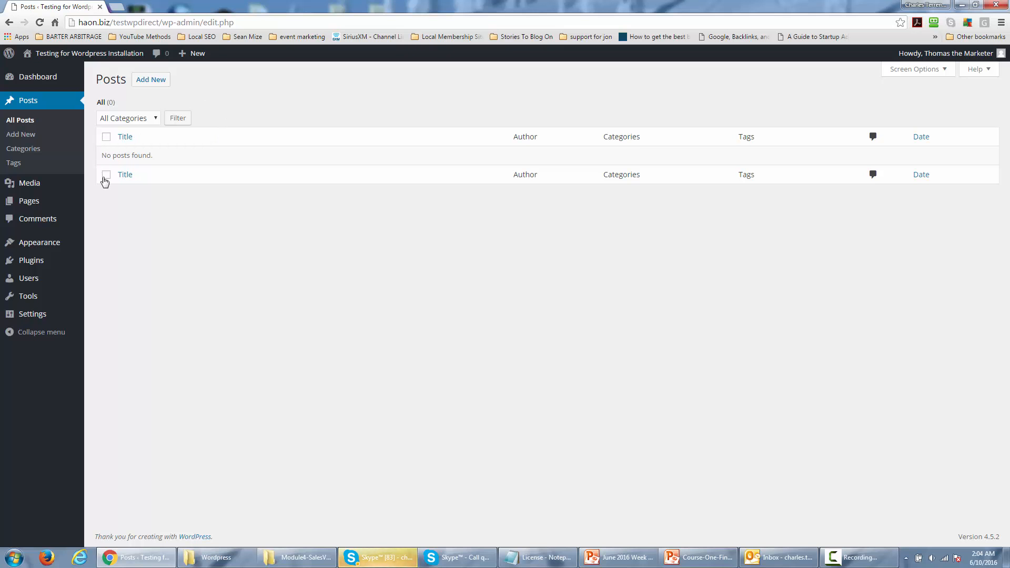
pyautogui.click(147, 83)
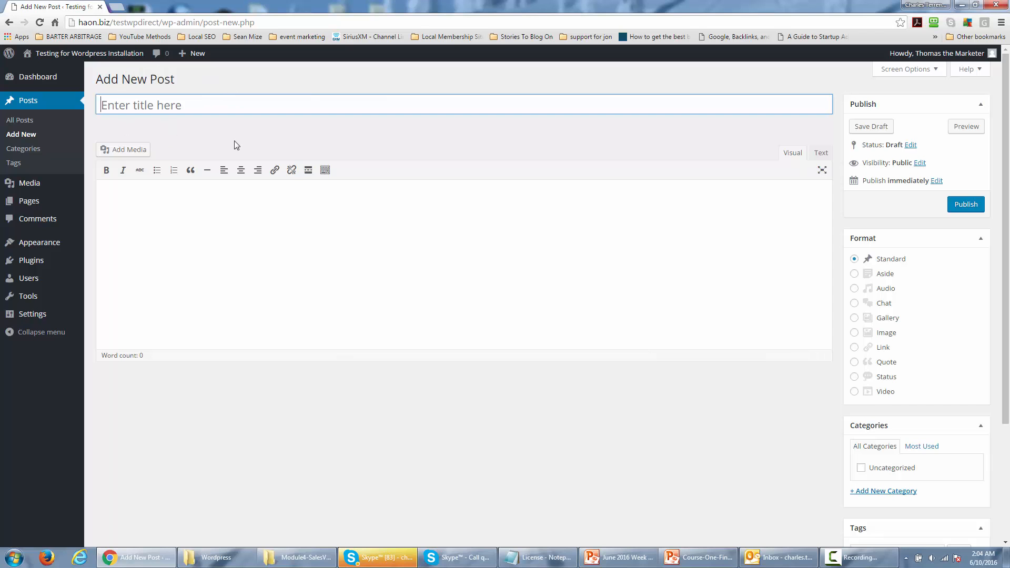
# Examine the post editor's format, category, tag and featured image settings
pyautogui.click(625, 403)
pyautogui.scroll(-1, 641, 401)
pyautogui.scroll(-1, 641, 402)
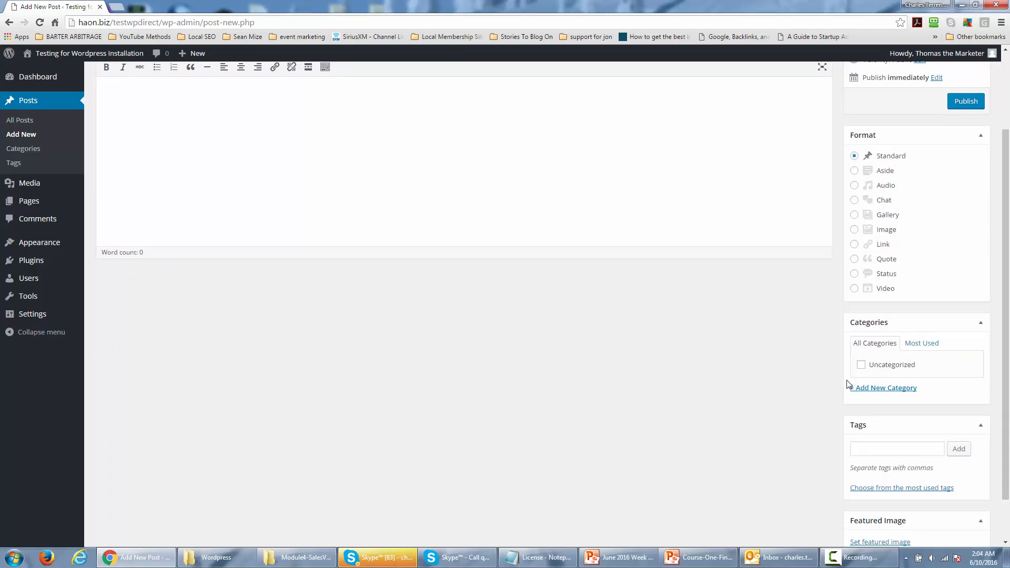
pyautogui.scroll(1, 846, 383)
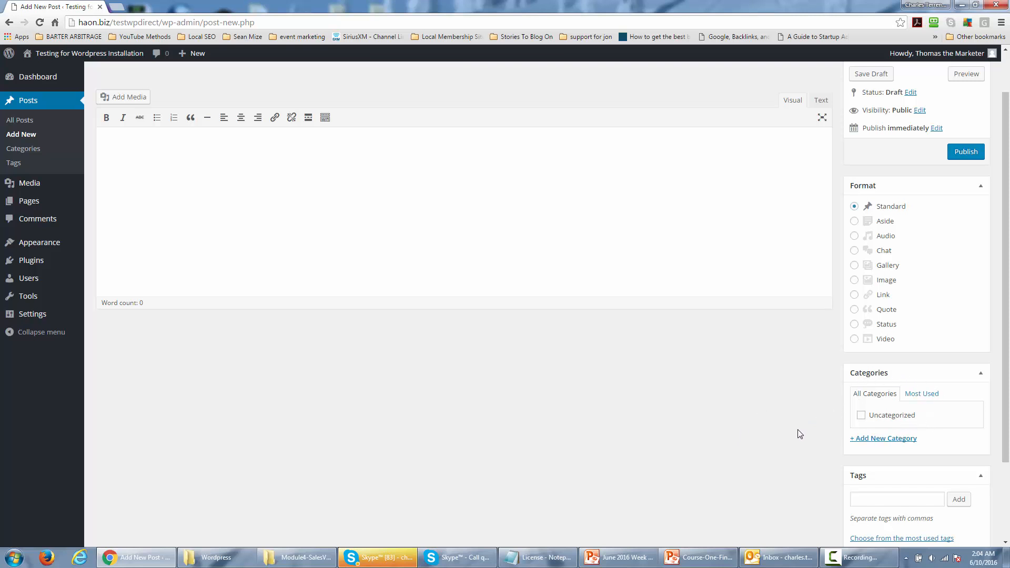
pyautogui.scroll(-2, 804, 429)
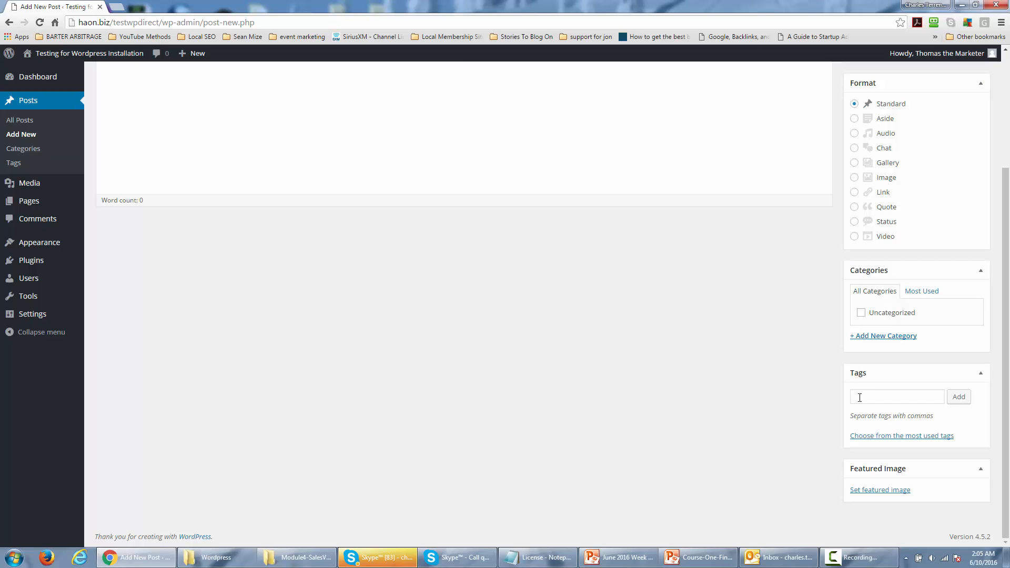
pyautogui.scroll(3, 573, 454)
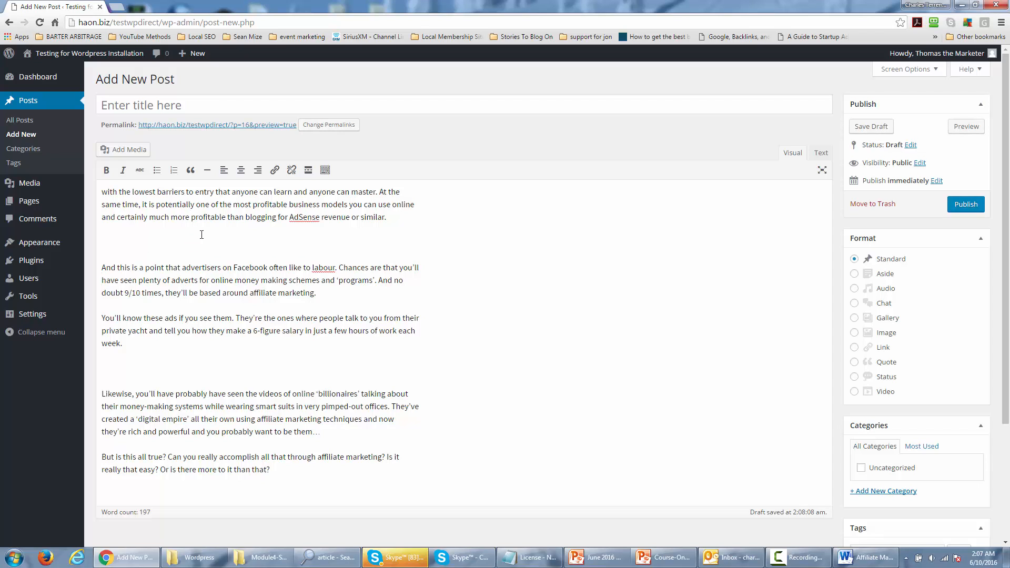
# Remove the extra blank lines above the paragraphs beginning "And this is a point" and "Likewise", keeping their first letters
pyautogui.click(287, 244)
pyautogui.press('Delete')
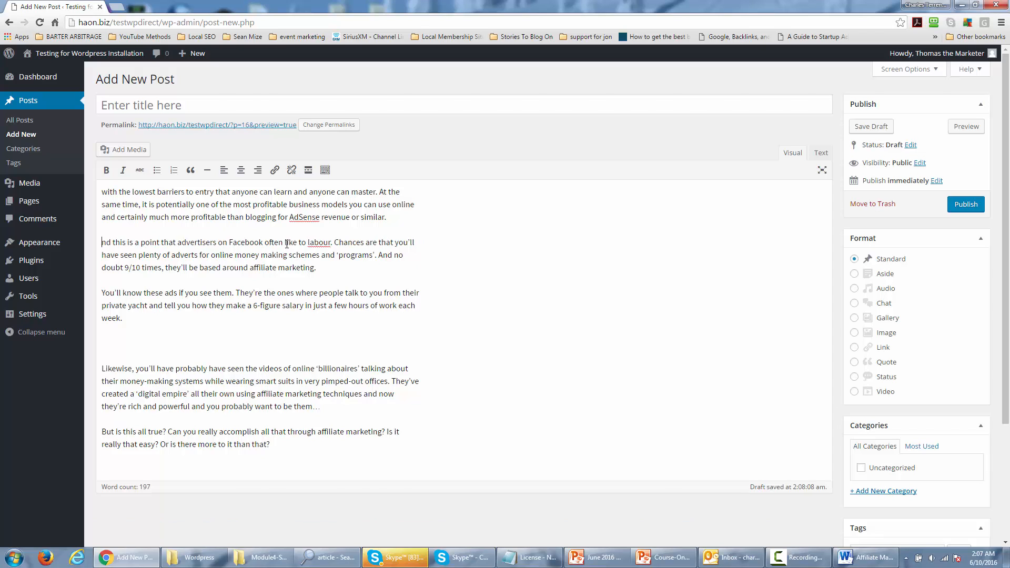
pyautogui.write('A')
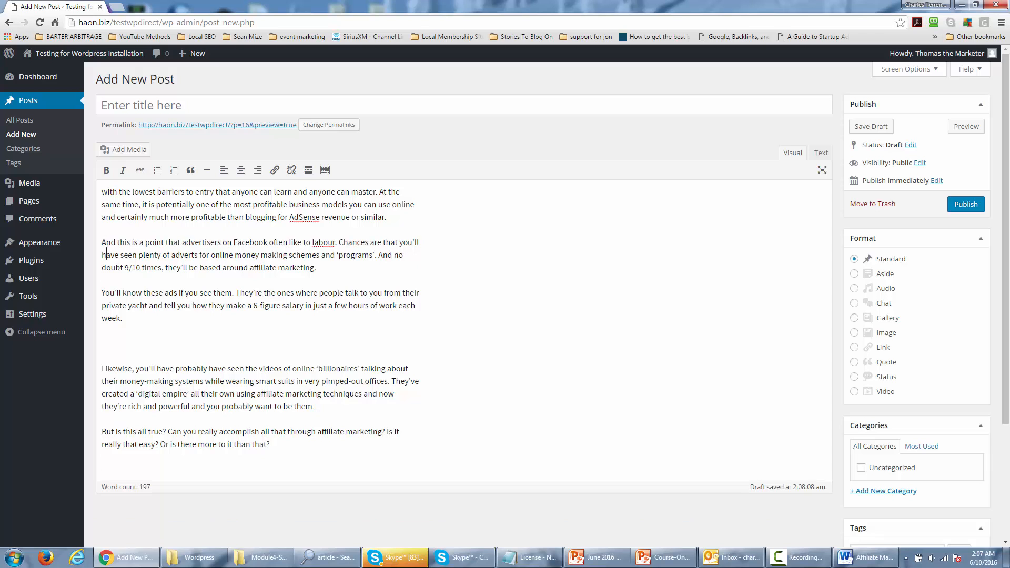
pyautogui.press('Delete')
pyautogui.press('Delete')
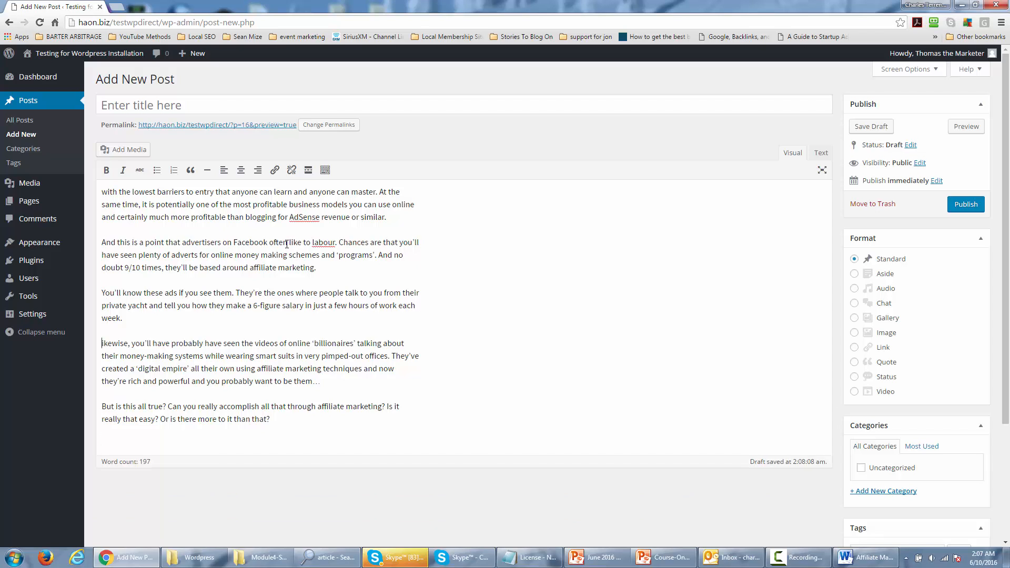
pyautogui.write('L')
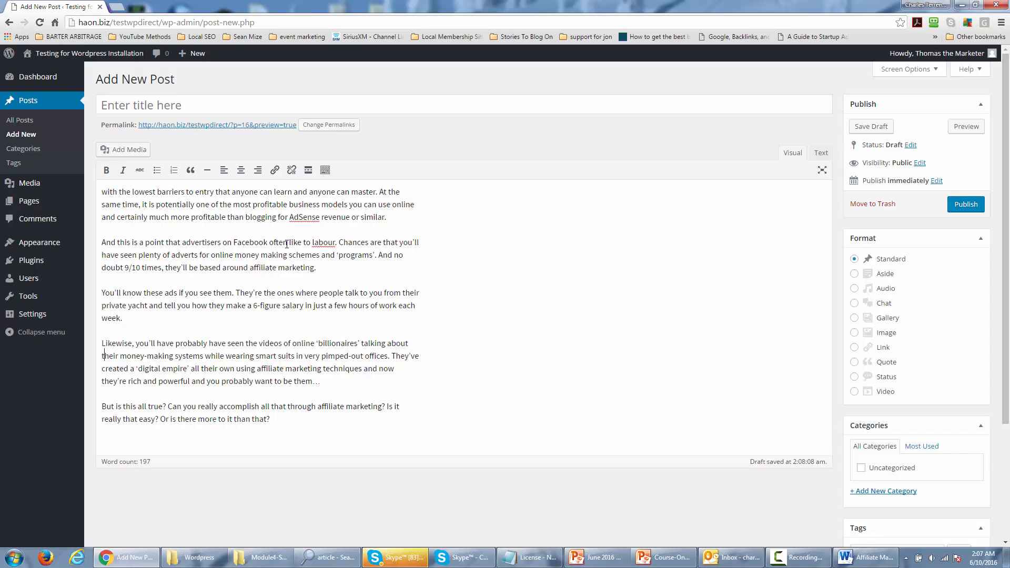
pyautogui.press('Down')
pyautogui.press('Down')
# Insert the Tulips image from the media library at Thumbnail – 150 × 150 size and align it left in the post
pyautogui.click(126, 149)
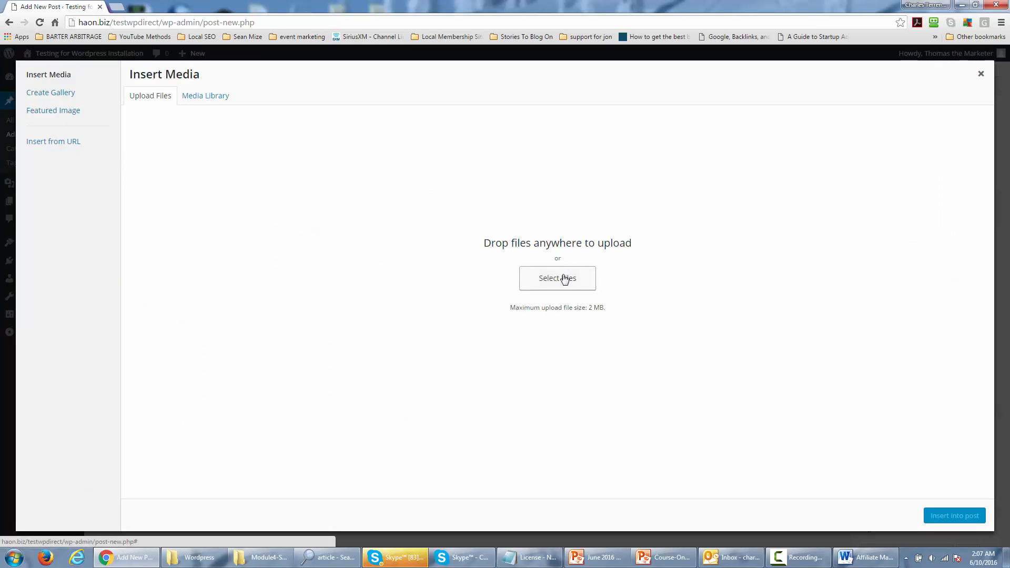
pyautogui.click(203, 97)
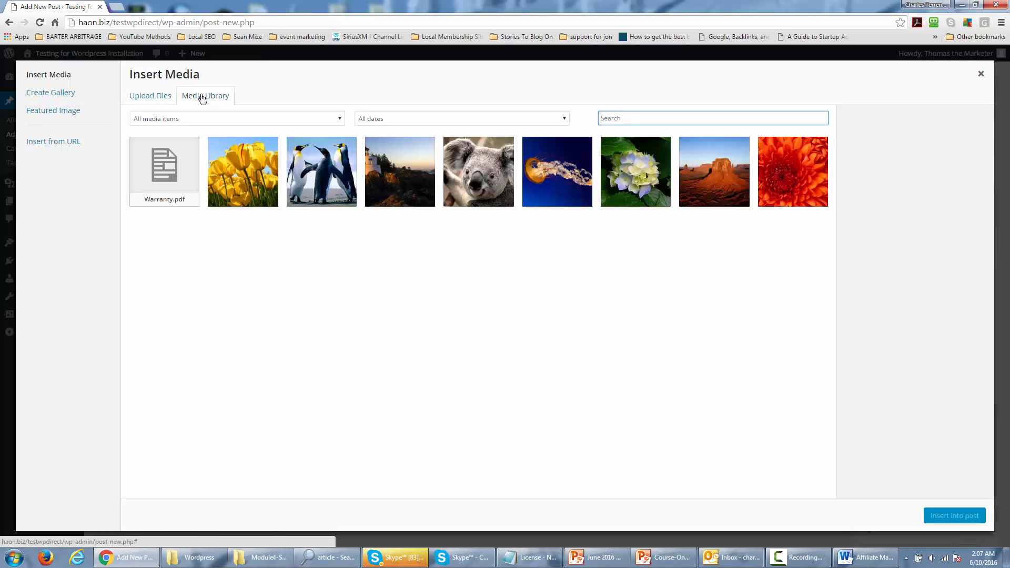
pyautogui.click(233, 181)
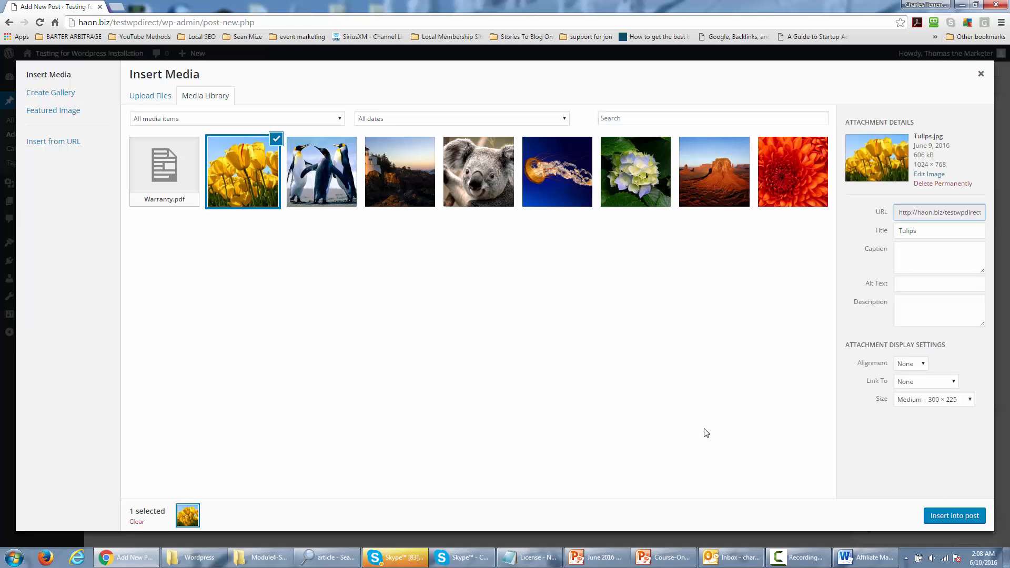
pyautogui.click(971, 400)
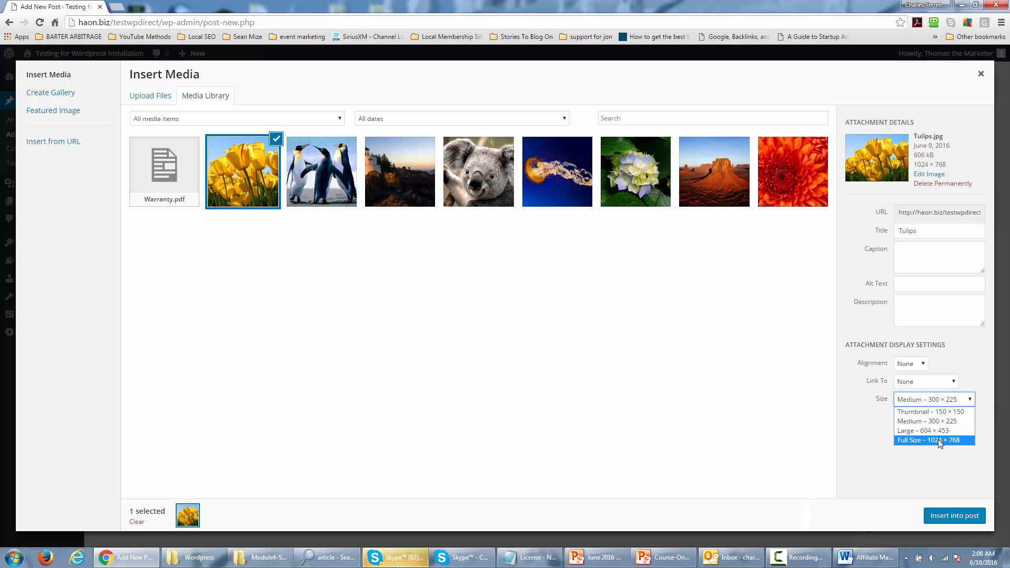
pyautogui.click(936, 413)
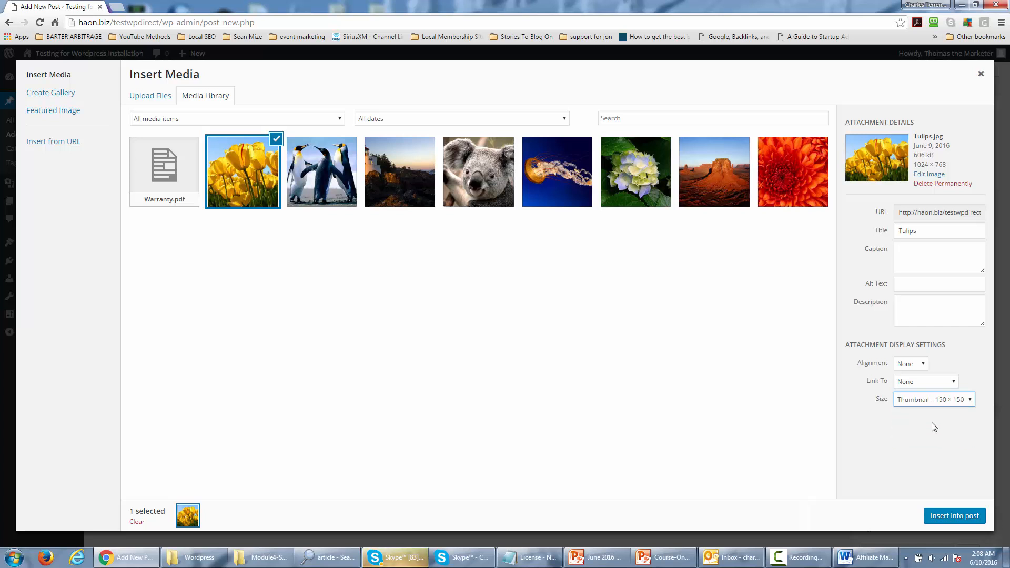
pyautogui.click(943, 518)
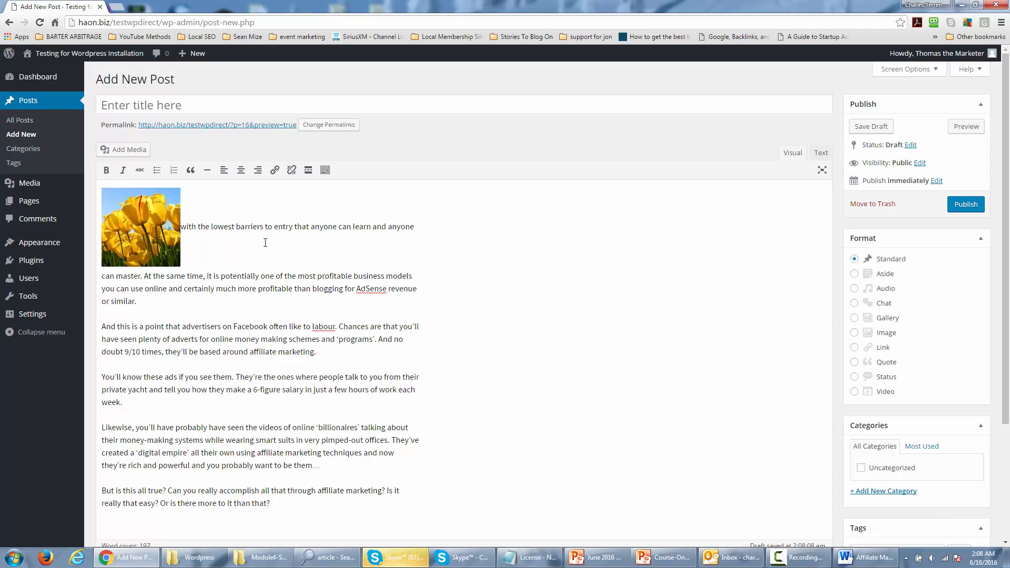
pyautogui.click(150, 219)
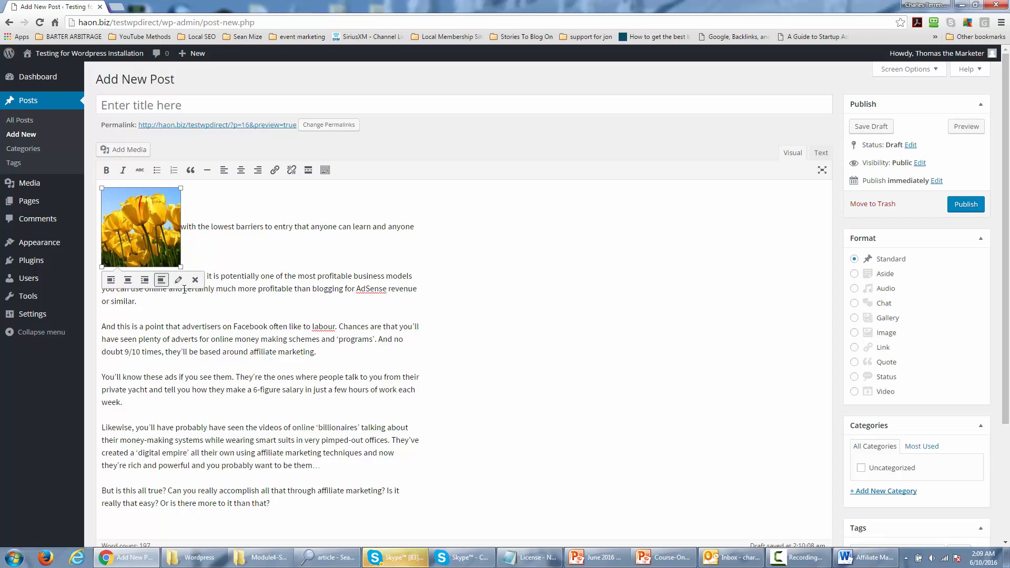
pyautogui.click(111, 281)
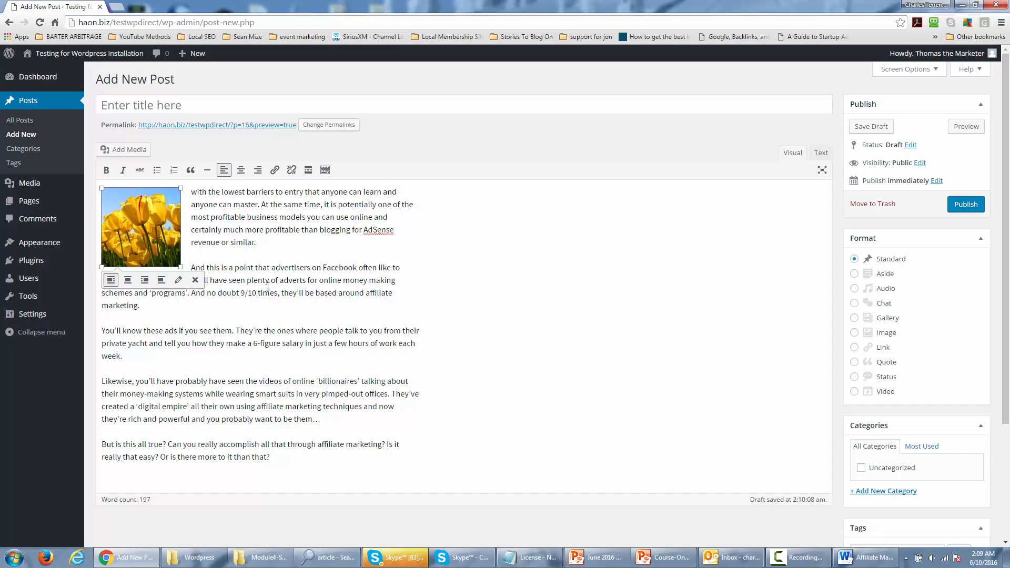
pyautogui.moveTo(350, 230); pyautogui.dragTo(266, 232)
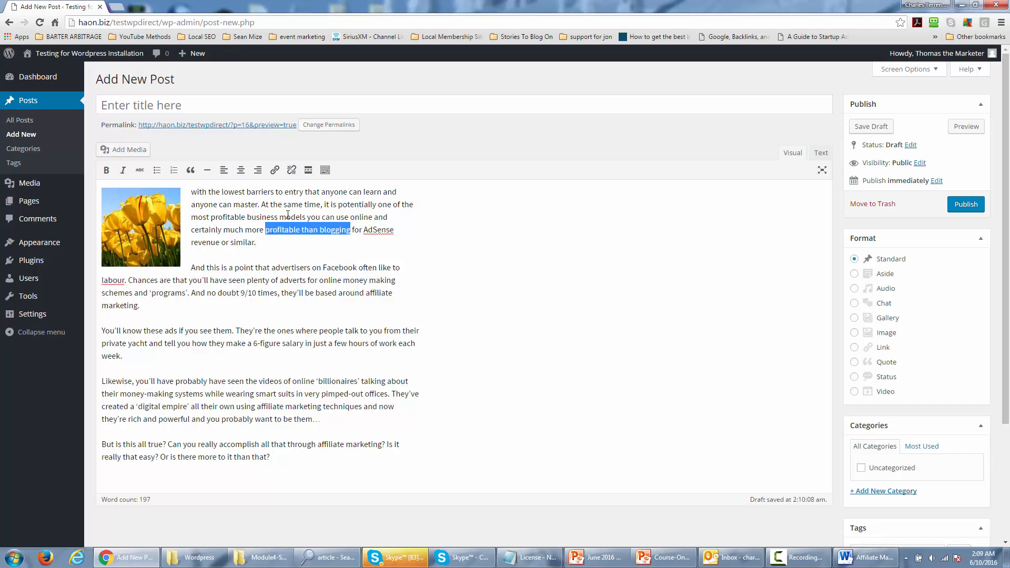
pyautogui.click(275, 172)
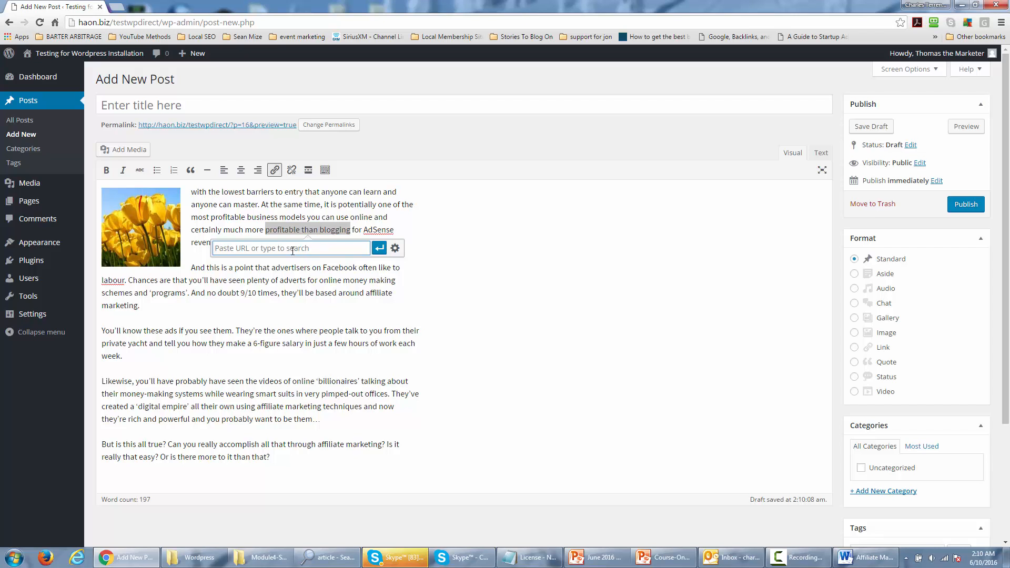
pyautogui.write('http://google.com')
pyautogui.click(379, 248)
pyautogui.click(352, 291)
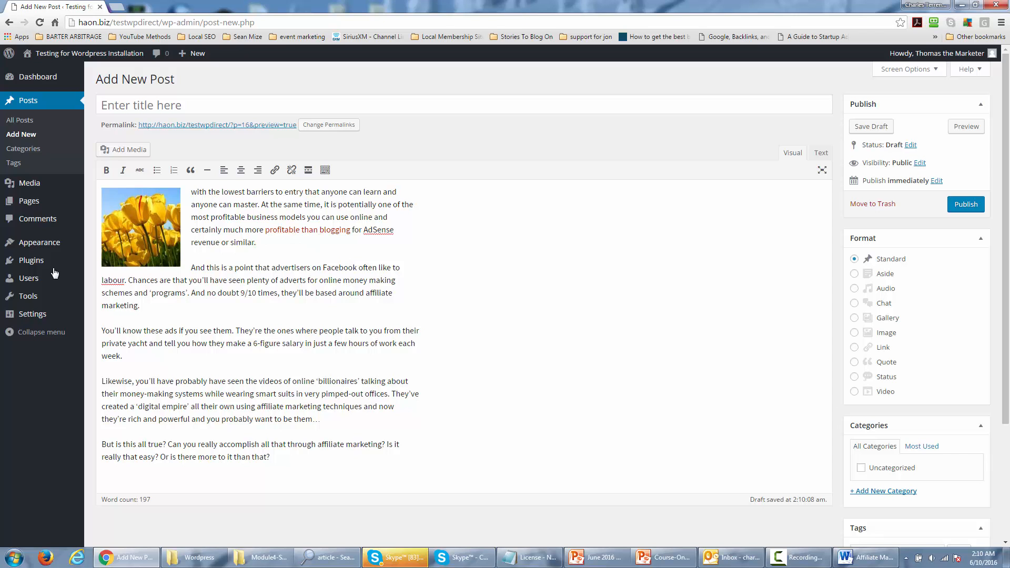
# Format the paragraph beginning "You'll know these ads" as bold, italic and strikethrough
pyautogui.tripleClick(112, 359)
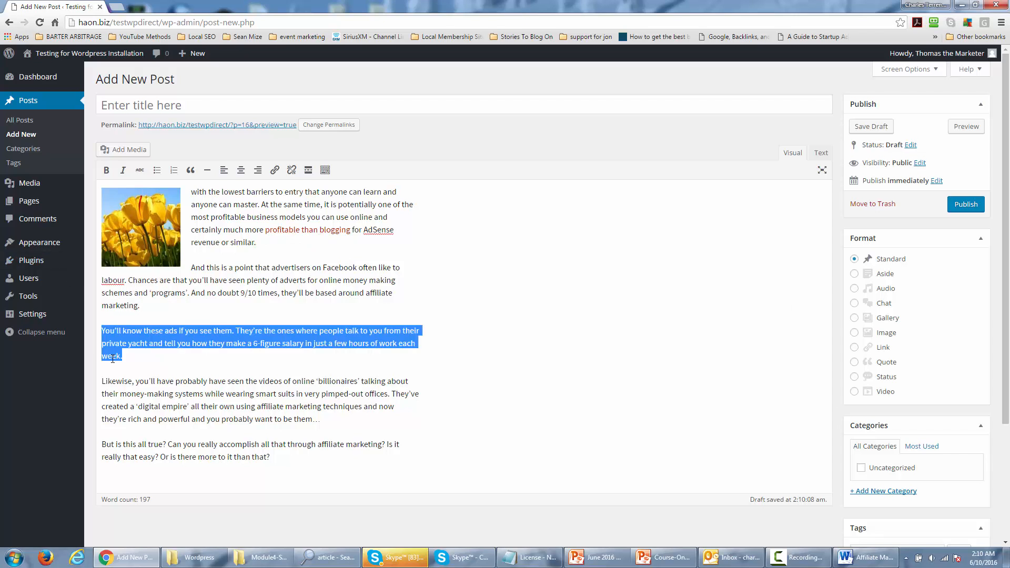
pyautogui.click(106, 170)
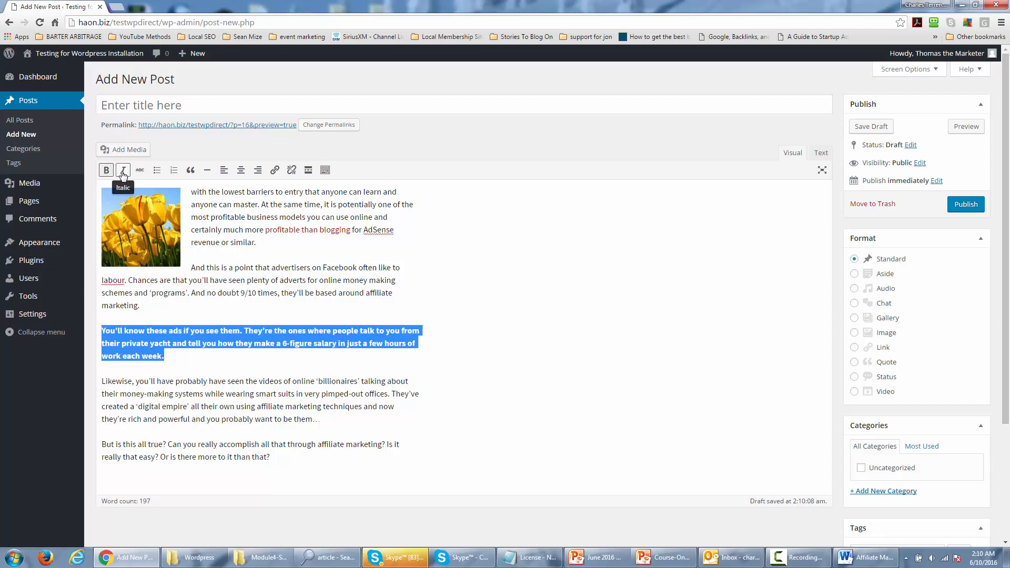
pyautogui.click(123, 171)
pyautogui.click(139, 171)
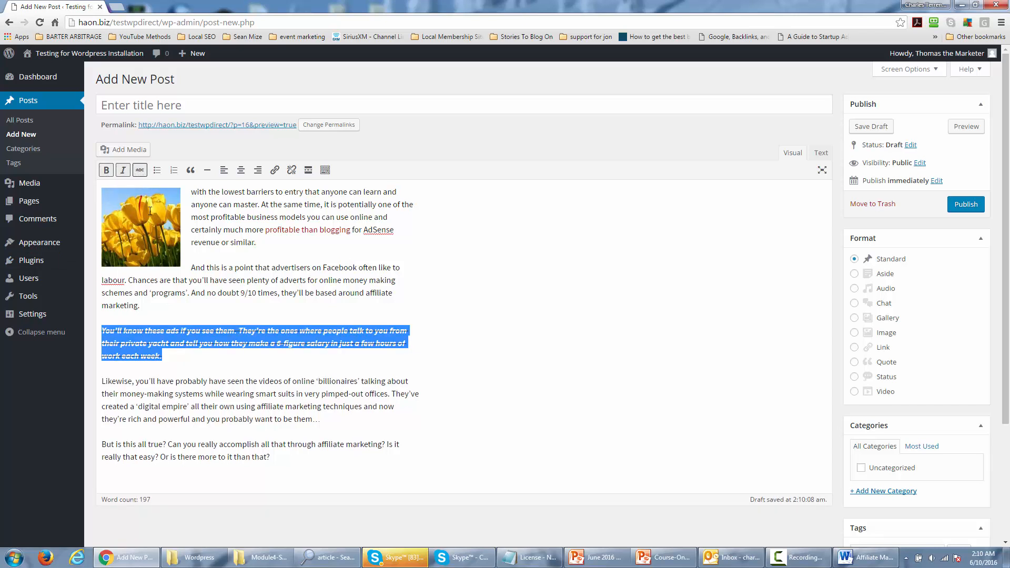
pyautogui.click(227, 261)
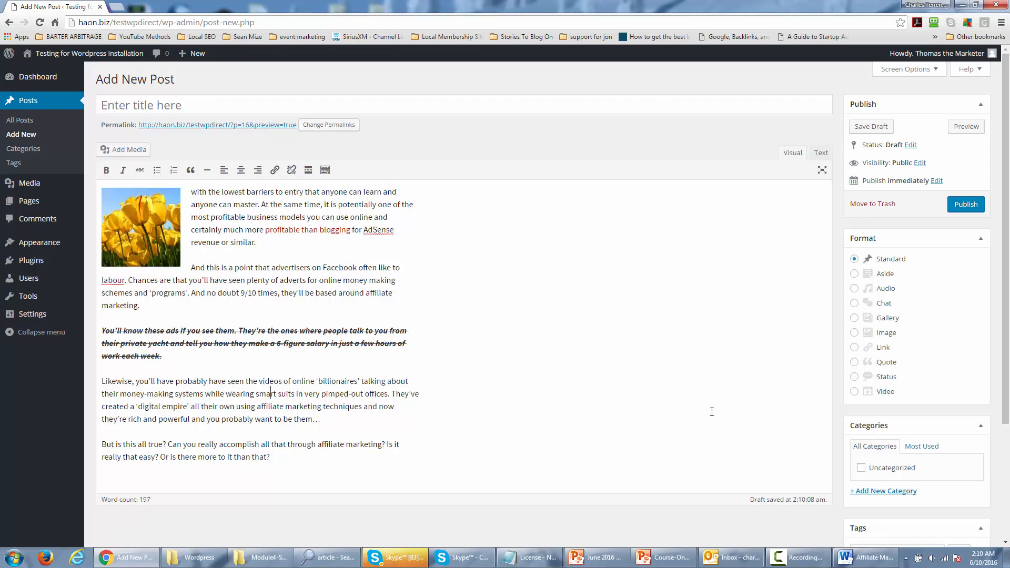
# Create a new category named "affliate marketing" and assign it to the post
pyautogui.click(865, 492)
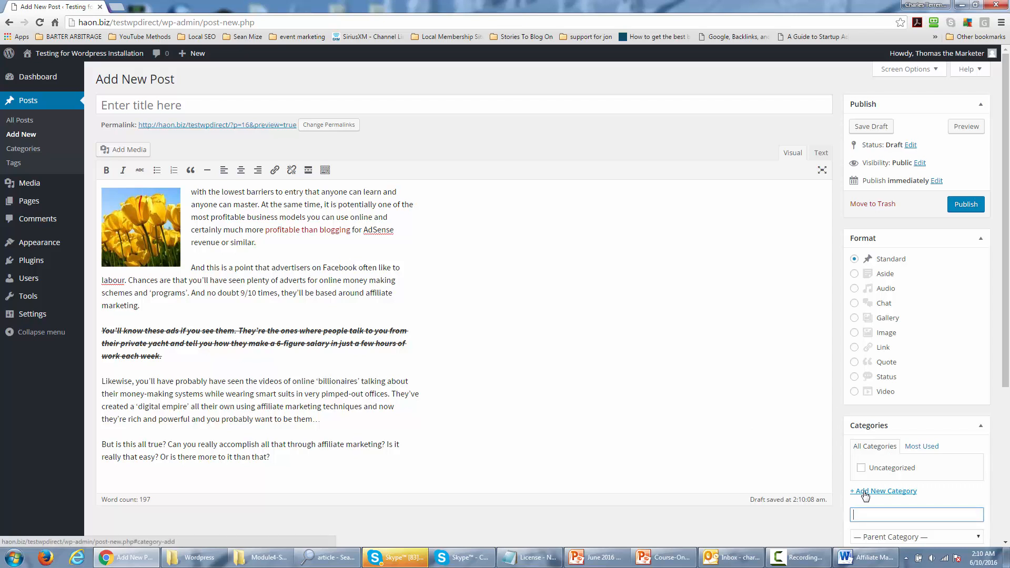
pyautogui.write('affiiiate marketing')
pyautogui.scroll(-2, 837, 480)
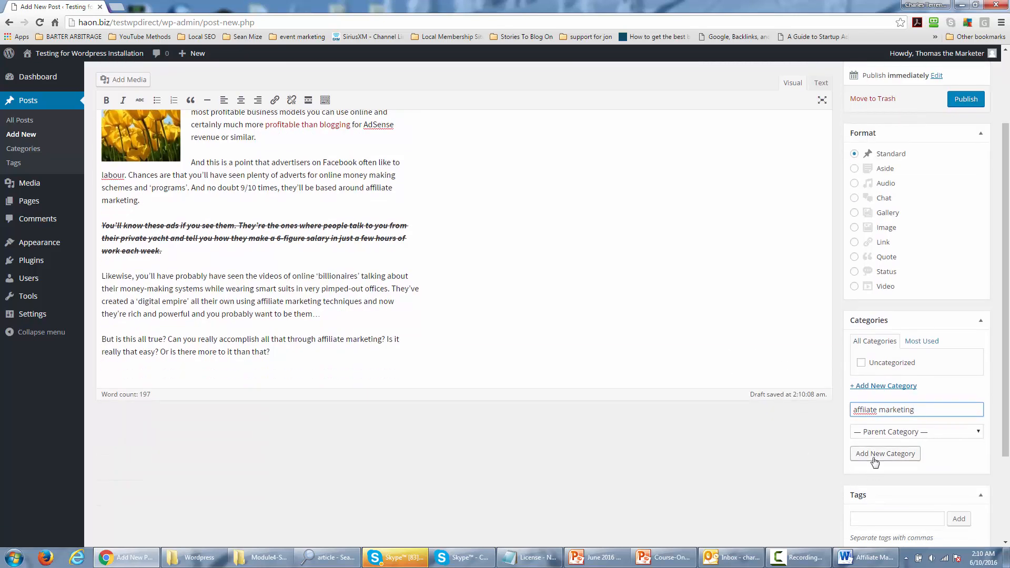
pyautogui.click(877, 457)
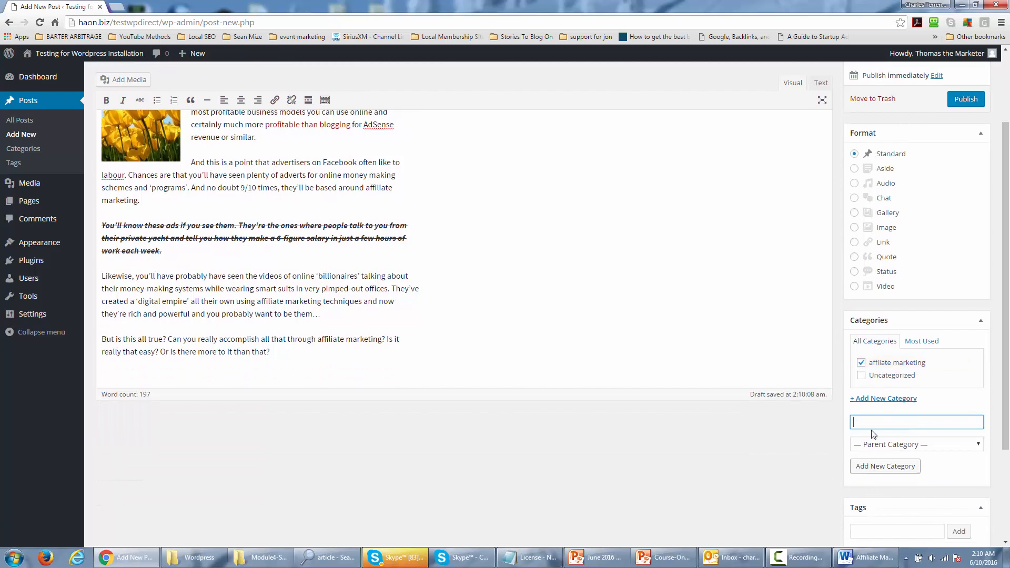
pyautogui.scroll(2, 807, 463)
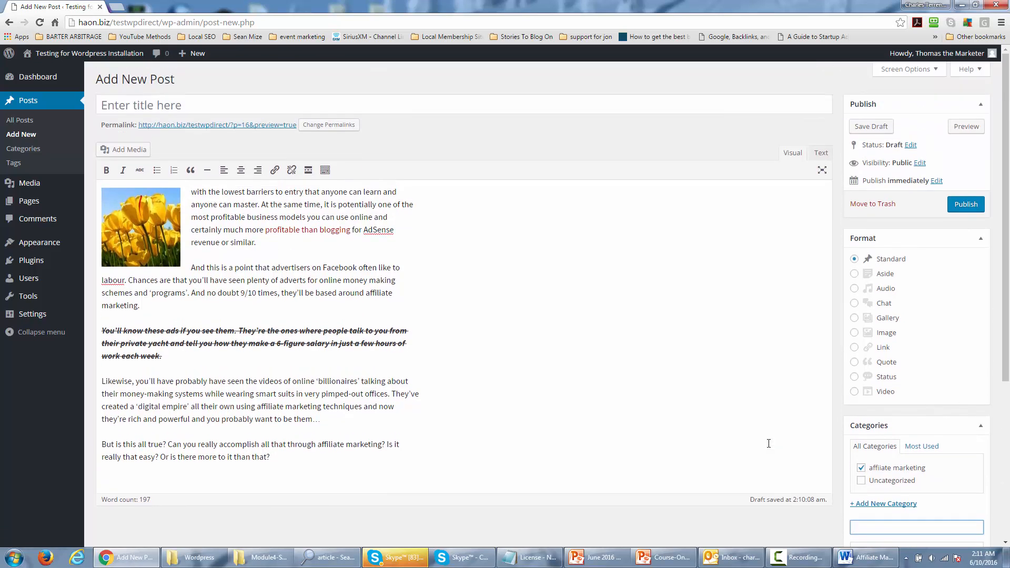
# Add the tags "affiliate marketing" and "internet marketing" to the post
pyautogui.scroll(-3, 769, 443)
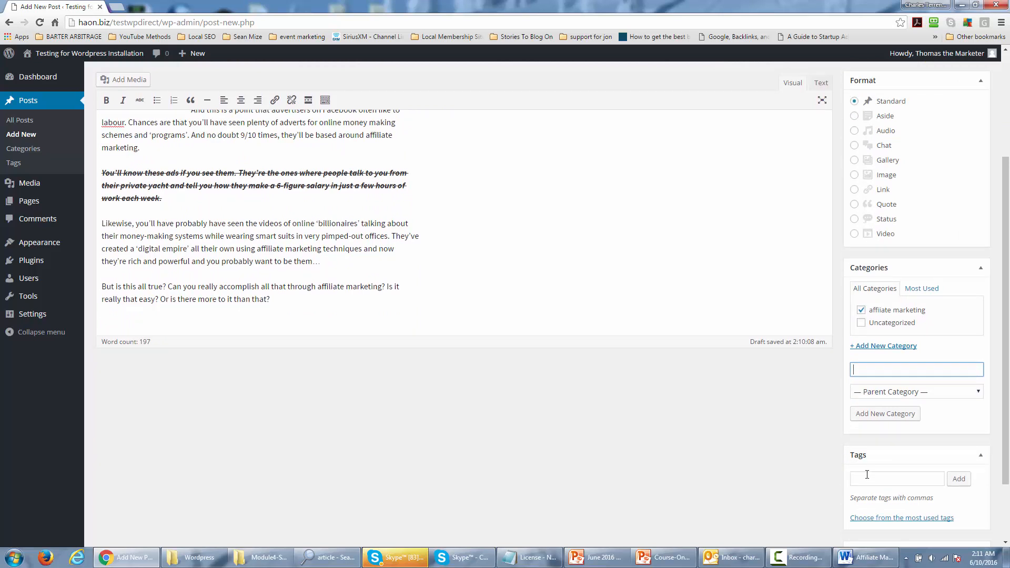
pyautogui.click(865, 478)
pyautogui.write('aff')
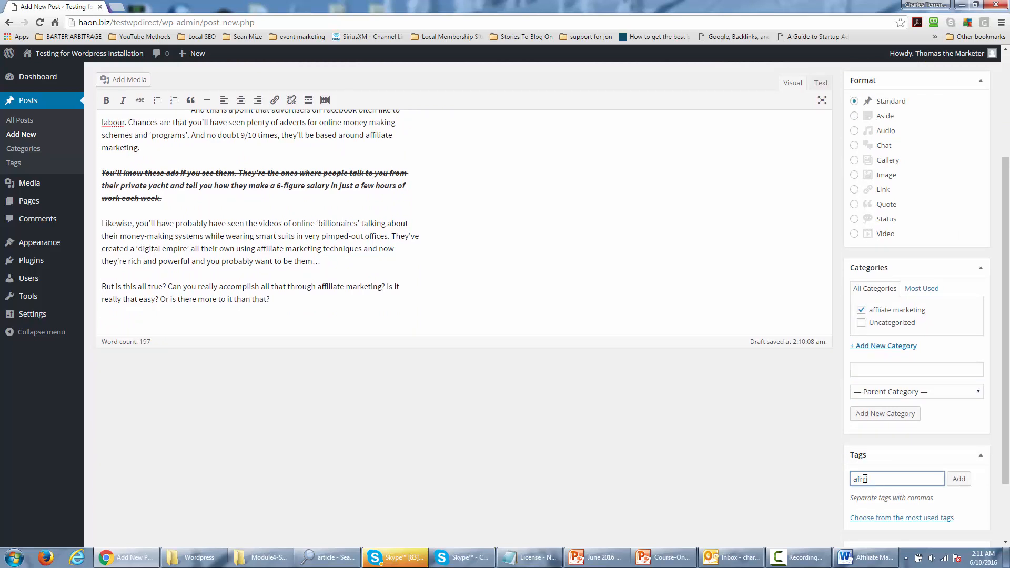
pyautogui.press('BackSpace')
pyautogui.write('filiate marketing')
pyautogui.click(959, 479)
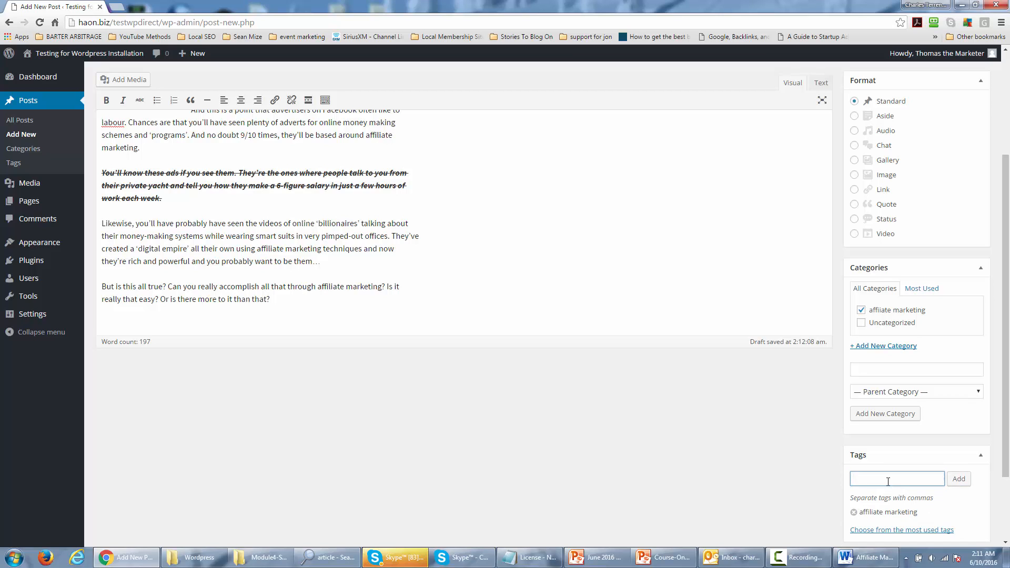
pyautogui.write('internet marketing')
pyautogui.click(965, 483)
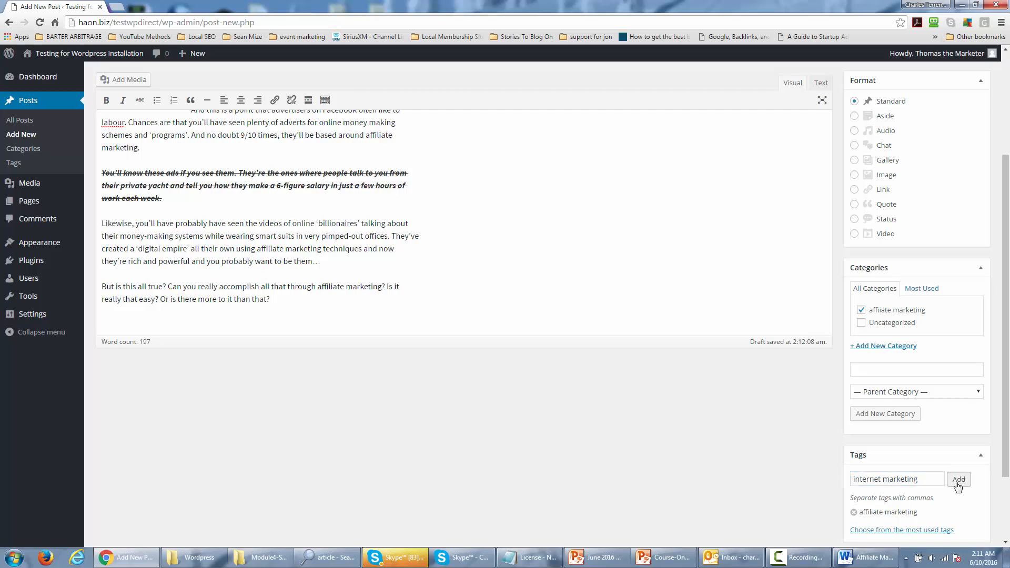
pyautogui.scroll(-2, 729, 477)
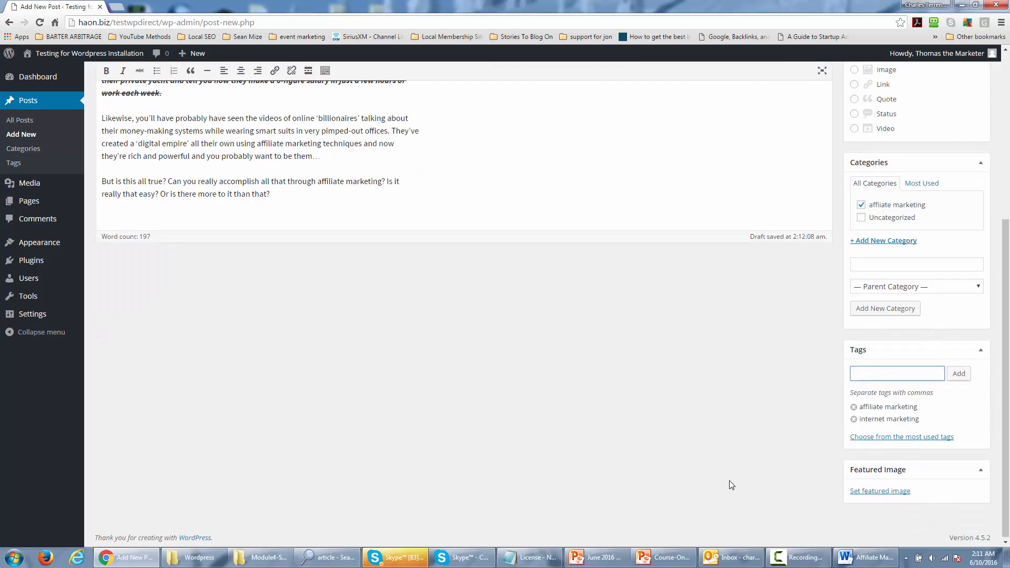
pyautogui.scroll(5, 731, 484)
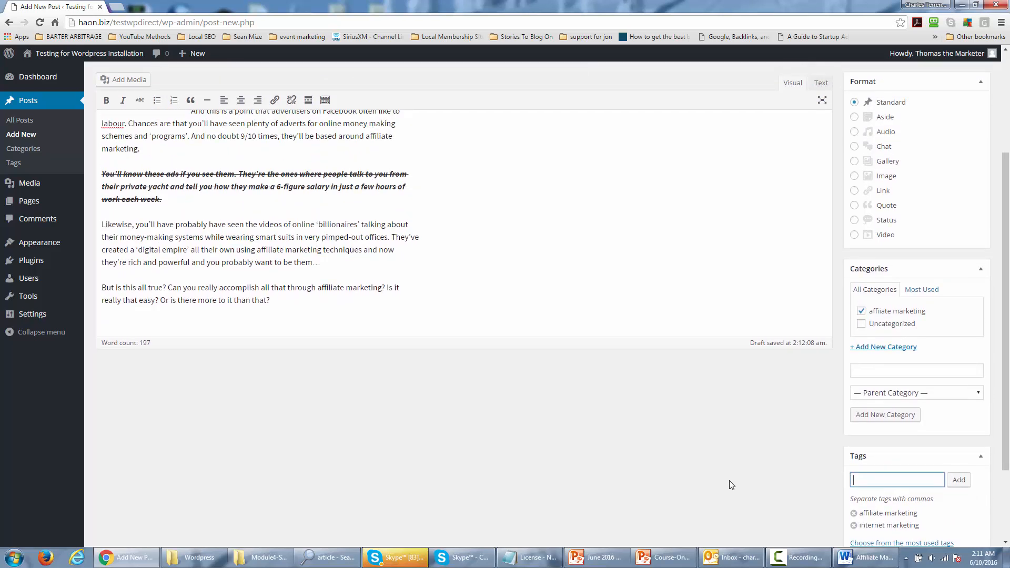
# Set Tulips.jpg from the media library as the post's featured image
pyautogui.scroll(-4, 731, 485)
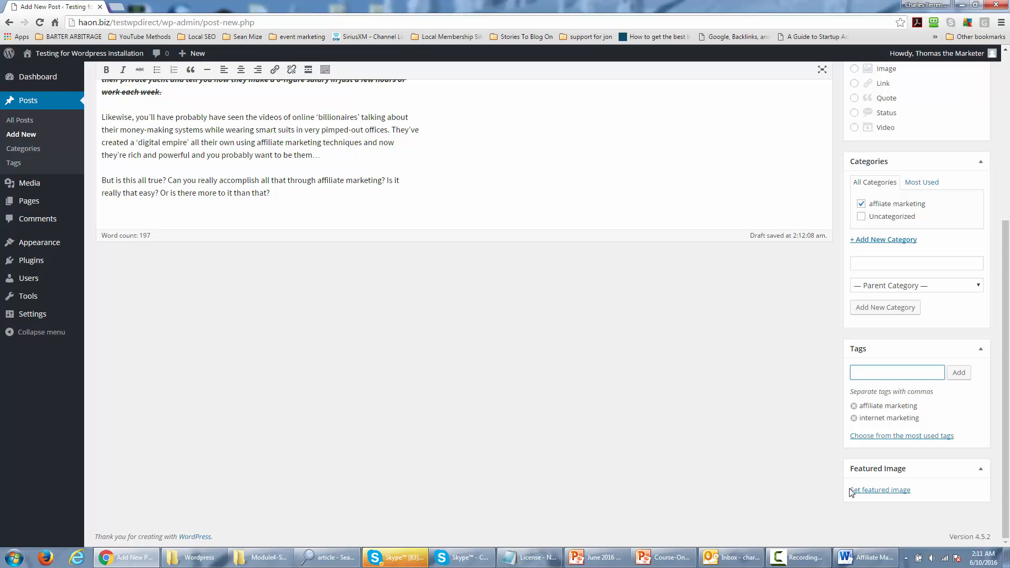
pyautogui.click(875, 493)
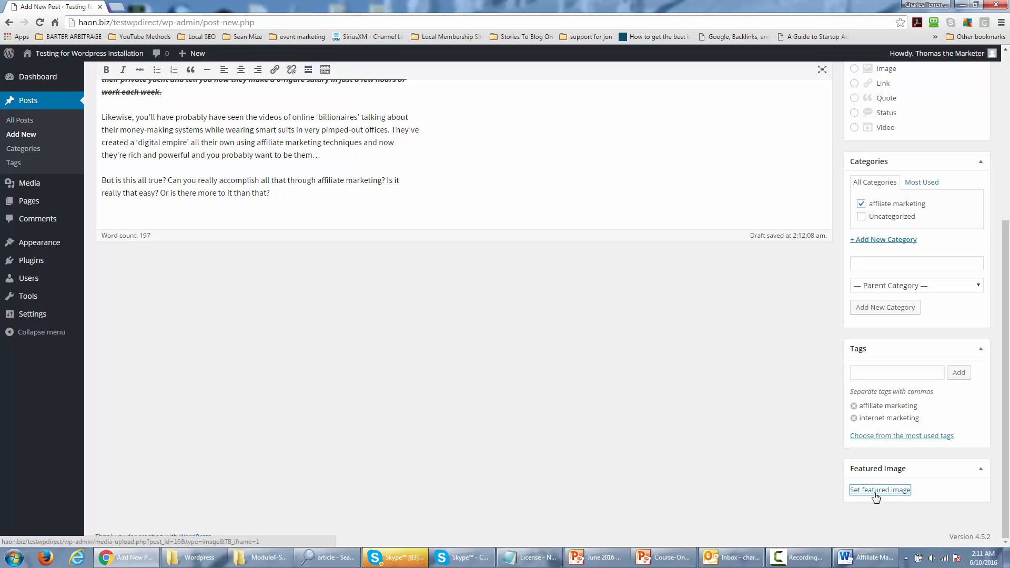
pyautogui.click(59, 183)
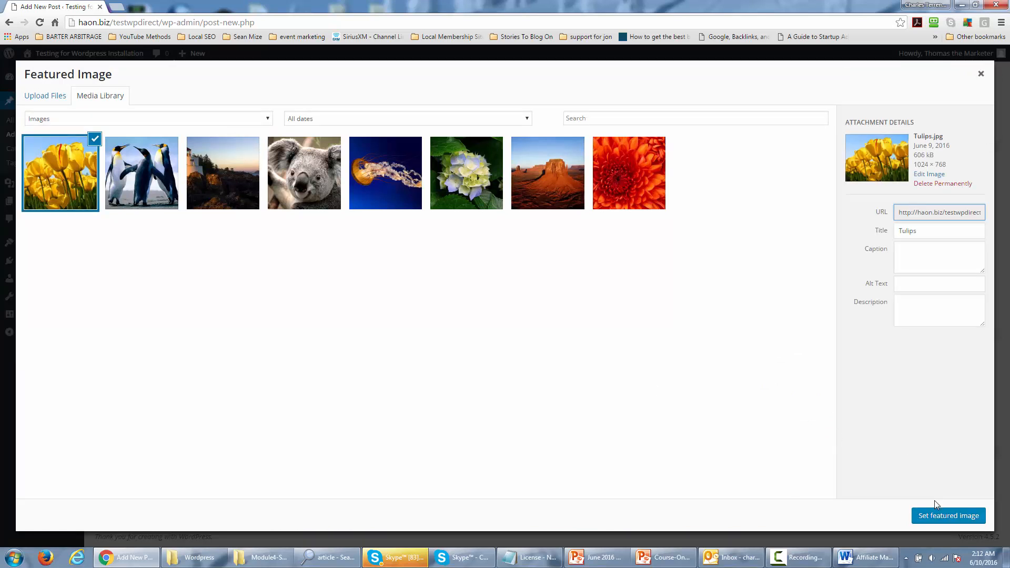
pyautogui.click(935, 514)
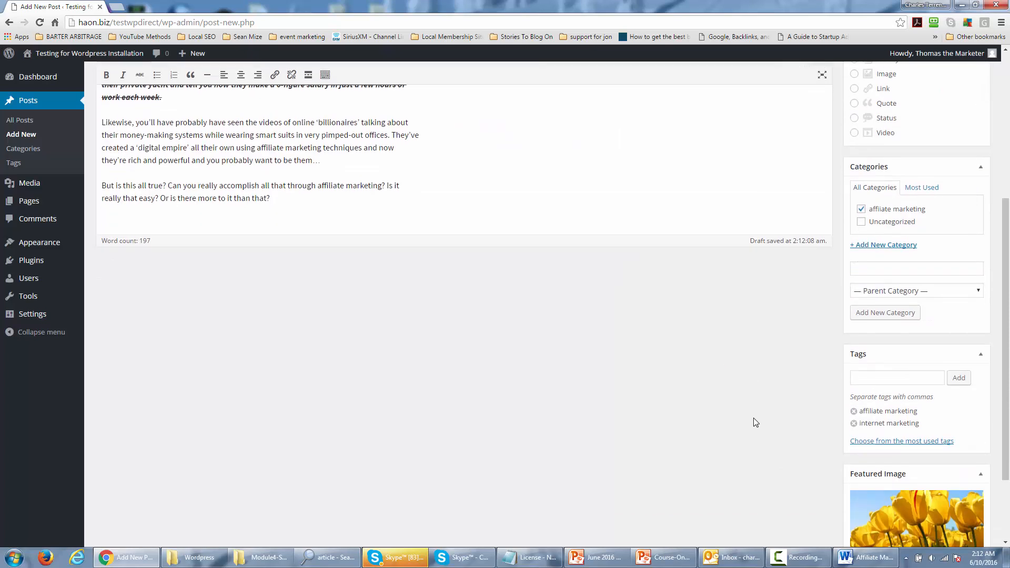
pyautogui.scroll(-1, 753, 423)
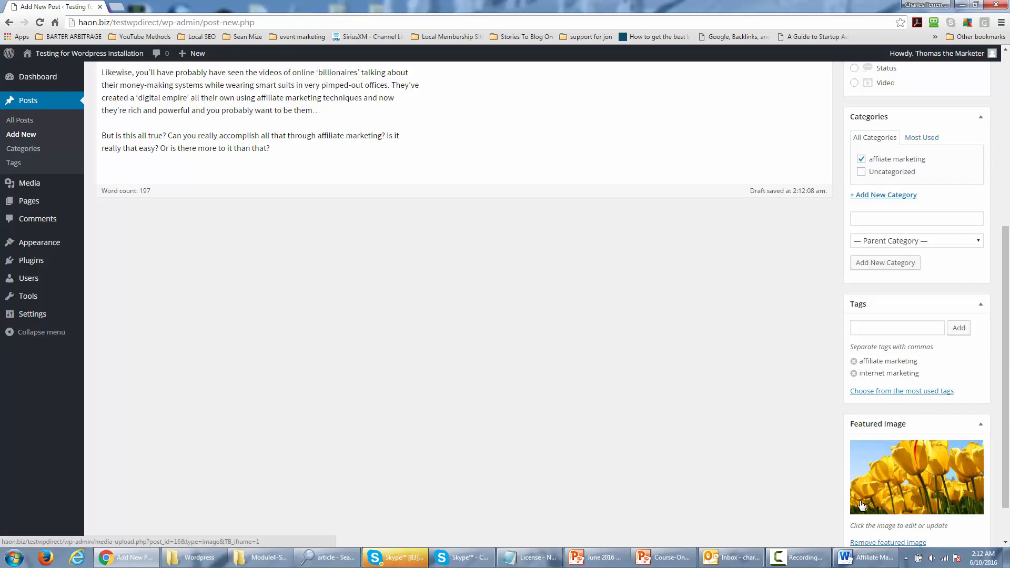
# Publish the post
pyautogui.scroll(4, 862, 506)
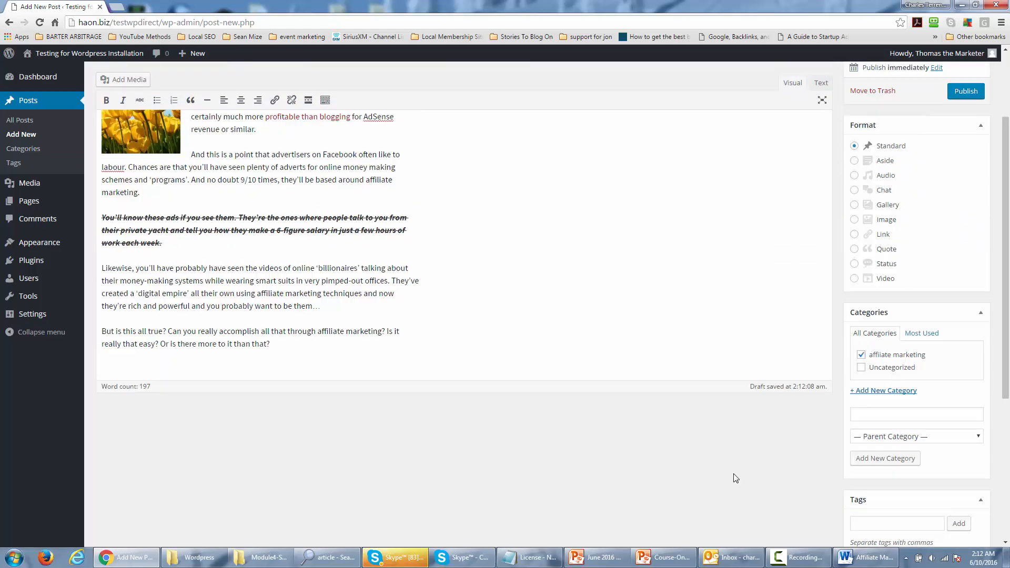
pyautogui.scroll(2, 735, 478)
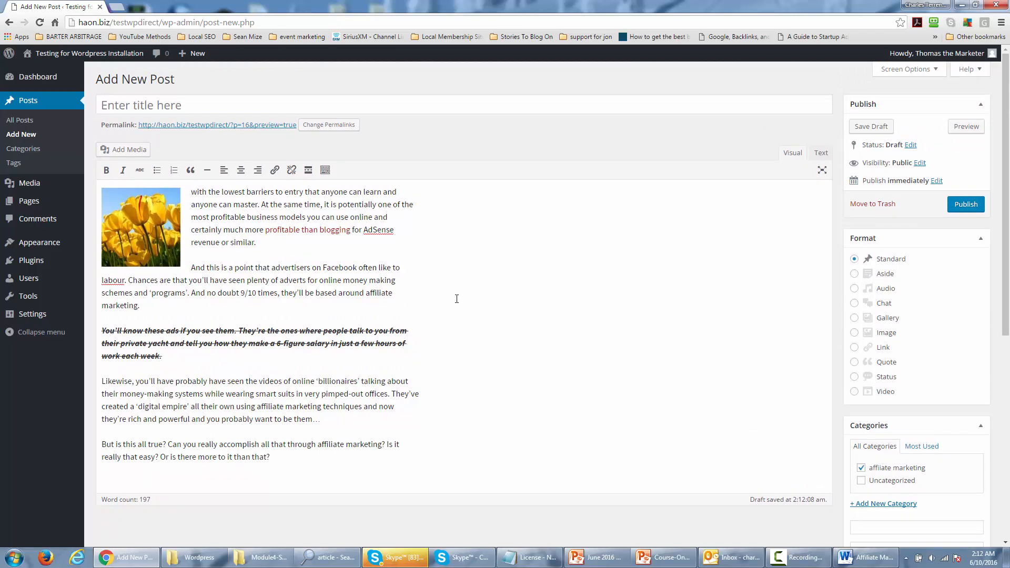
pyautogui.click(960, 209)
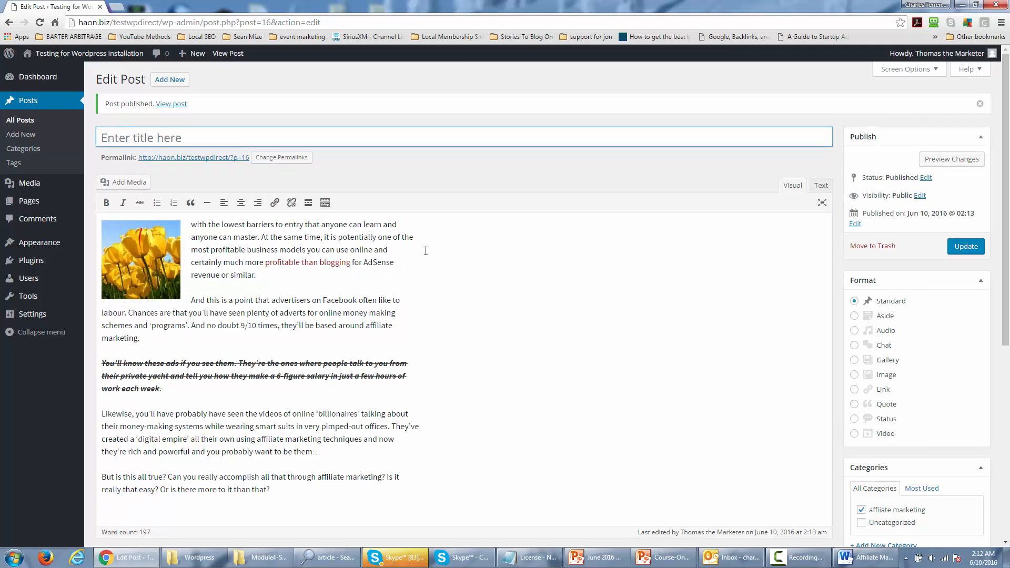
# View the published post on the site and examine its images, formatting, category, tags and comment area
pyautogui.click(172, 105)
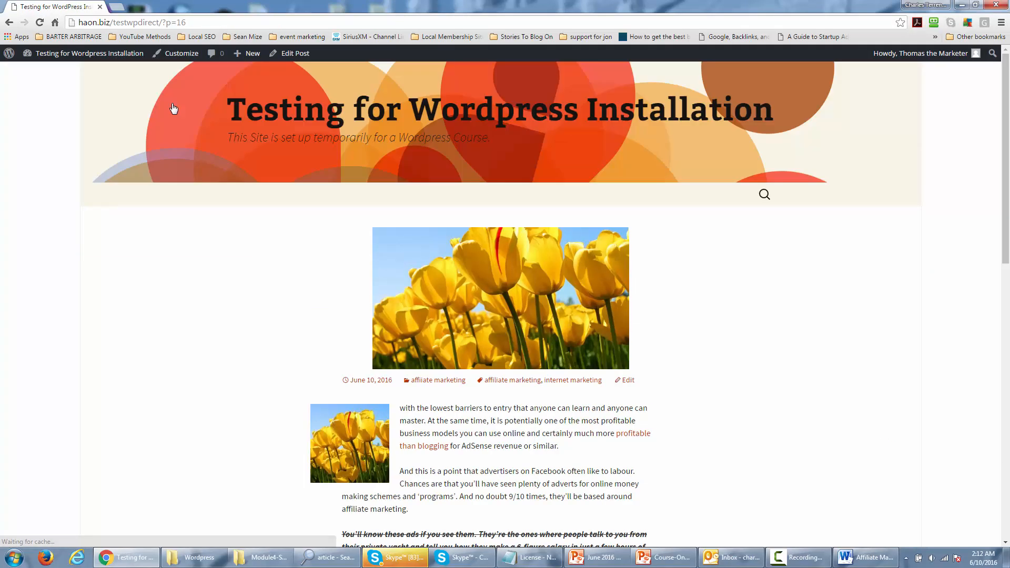
pyautogui.scroll(-4, 422, 225)
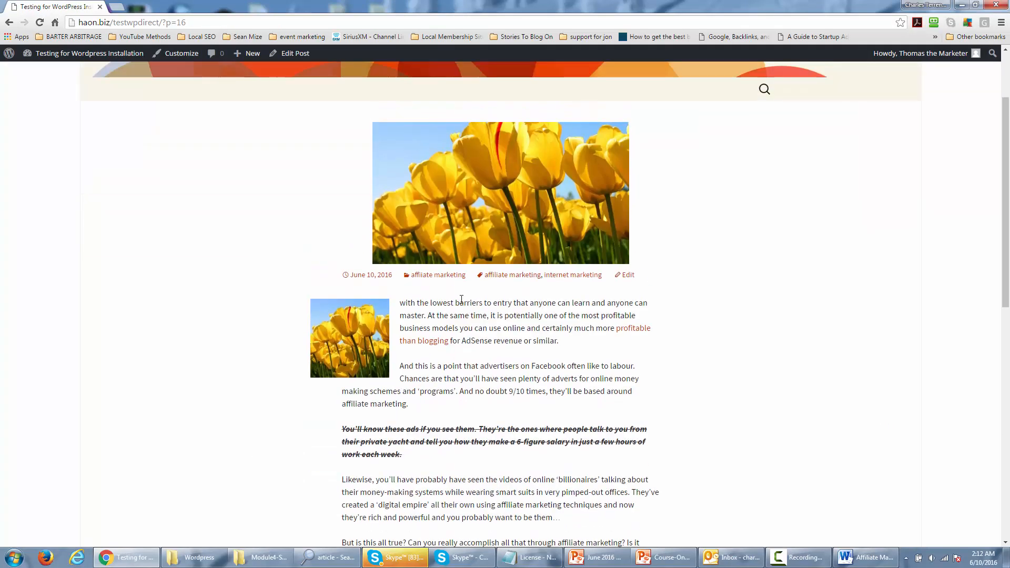
pyautogui.scroll(1, 462, 286)
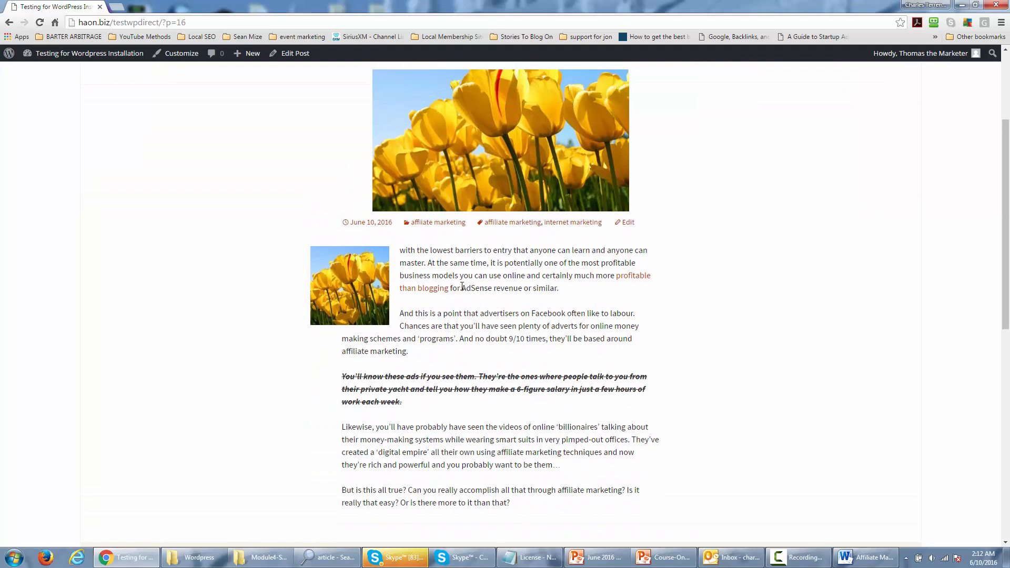
pyautogui.scroll(-1, 462, 287)
pyautogui.scroll(-6, 463, 286)
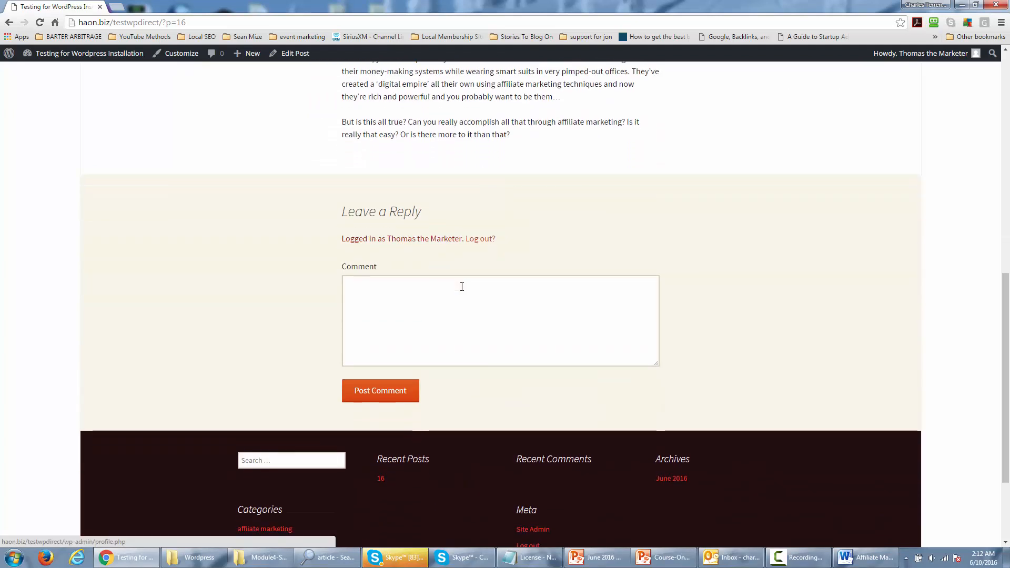
pyautogui.scroll(4, 463, 287)
pyautogui.scroll(6, 462, 287)
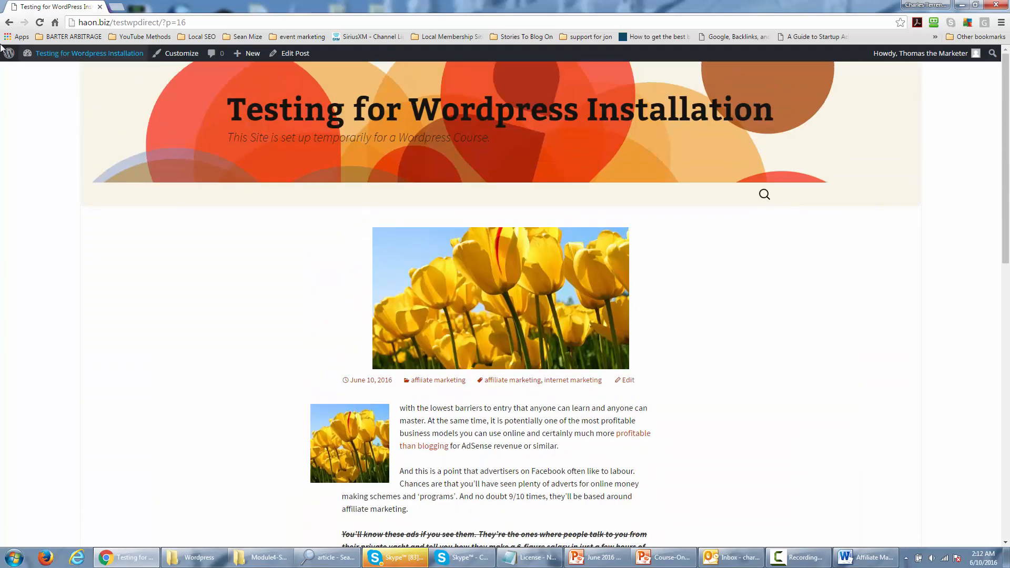
# Return to the post editor, title the post "Flowers and Affiliate Marketing" and update it
pyautogui.click(9, 23)
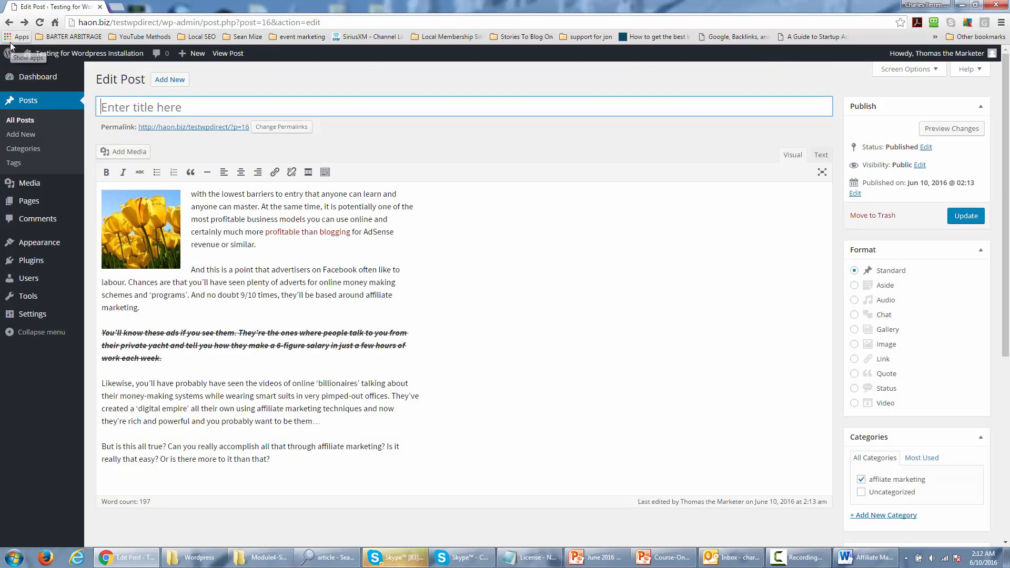
pyautogui.write('Flower')
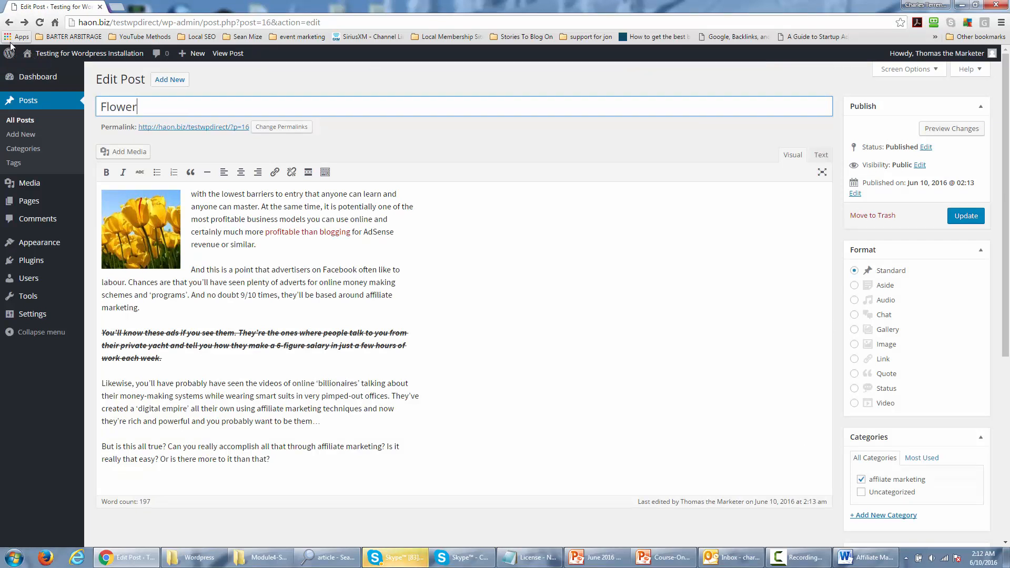
pyautogui.write('s adn')
pyautogui.press('BackSpace')
pyautogui.press('BackSpace')
pyautogui.press('BackSpace')
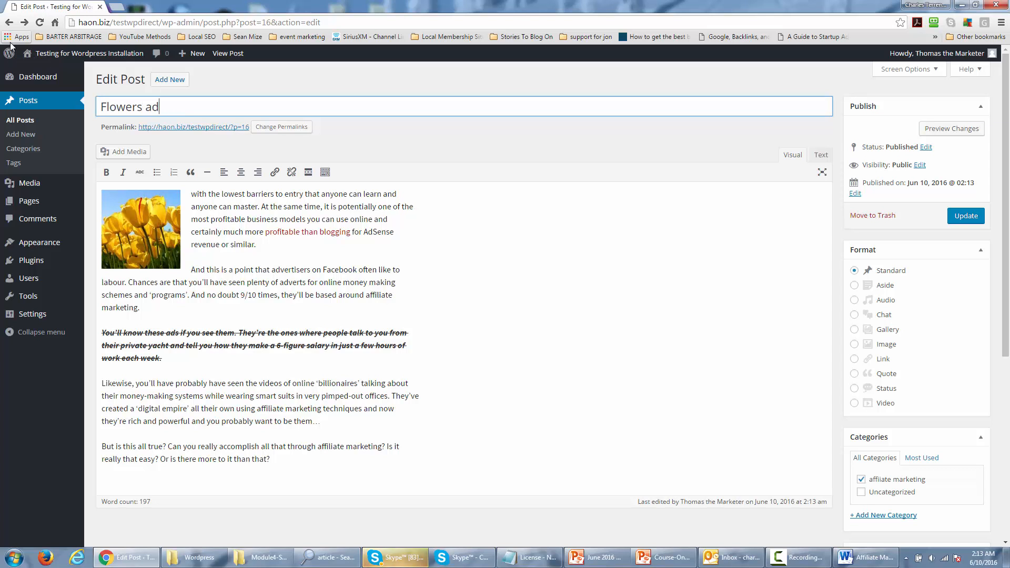
pyautogui.write('nd Affilia')
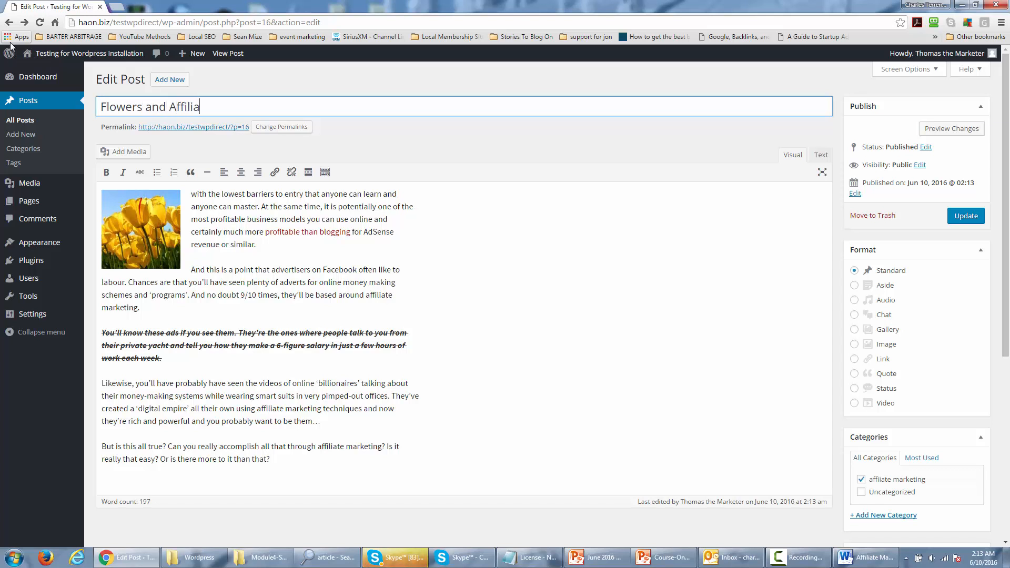
pyautogui.write('te Marketing')
pyautogui.click(966, 221)
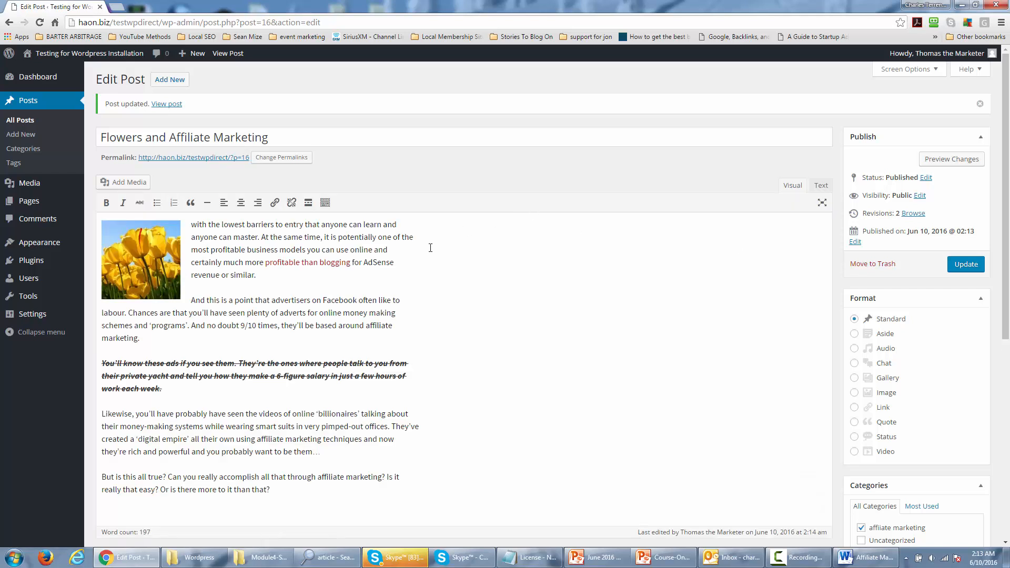
# Show the additional formatting tools and underline the first line, "with the lowest barriers to entry that anyone can learn and"
pyautogui.scroll(-2, 431, 248)
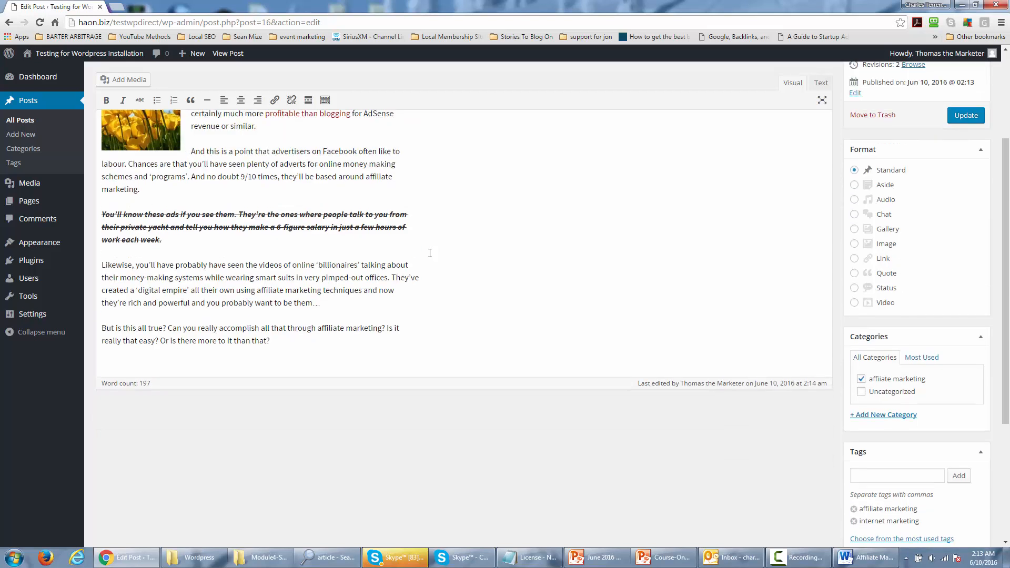
pyautogui.scroll(3, 430, 253)
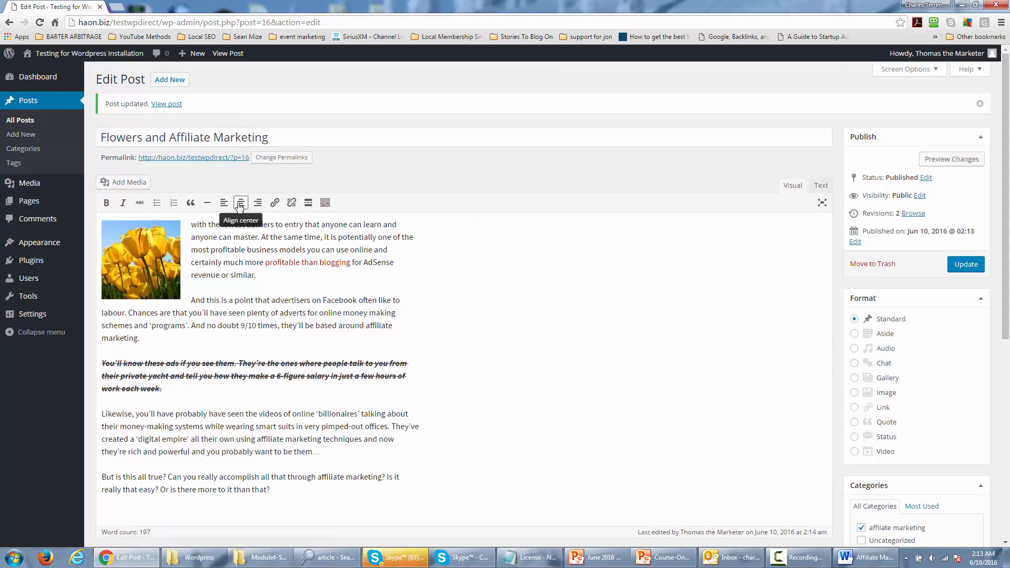
pyautogui.click(325, 203)
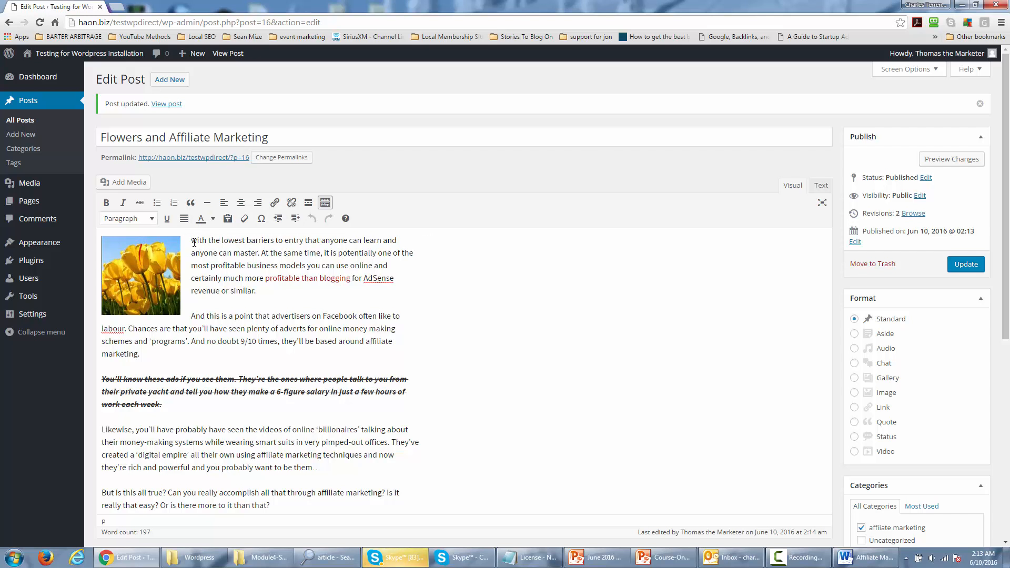
pyautogui.moveTo(194, 243); pyautogui.dragTo(403, 244)
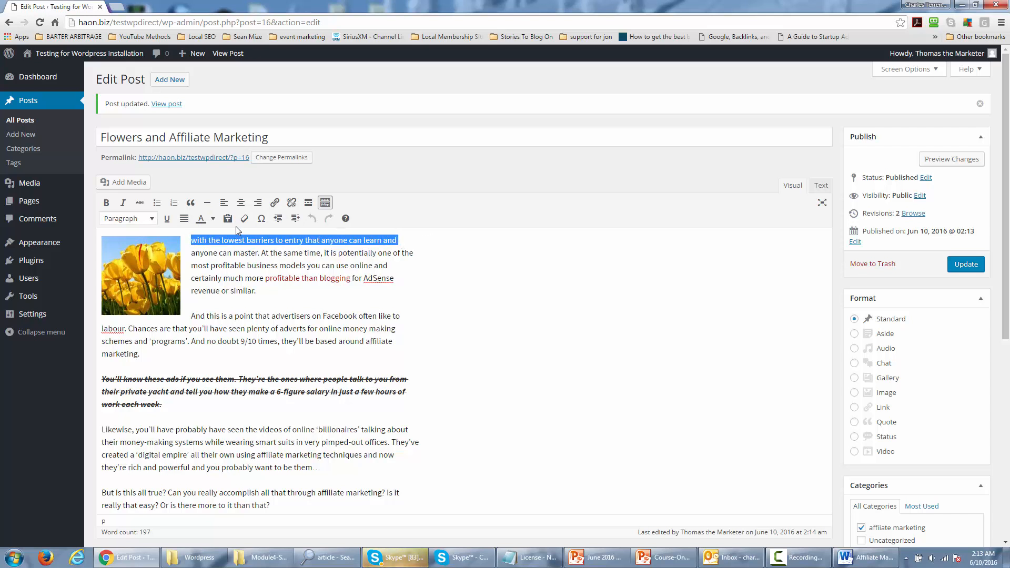
pyautogui.click(167, 218)
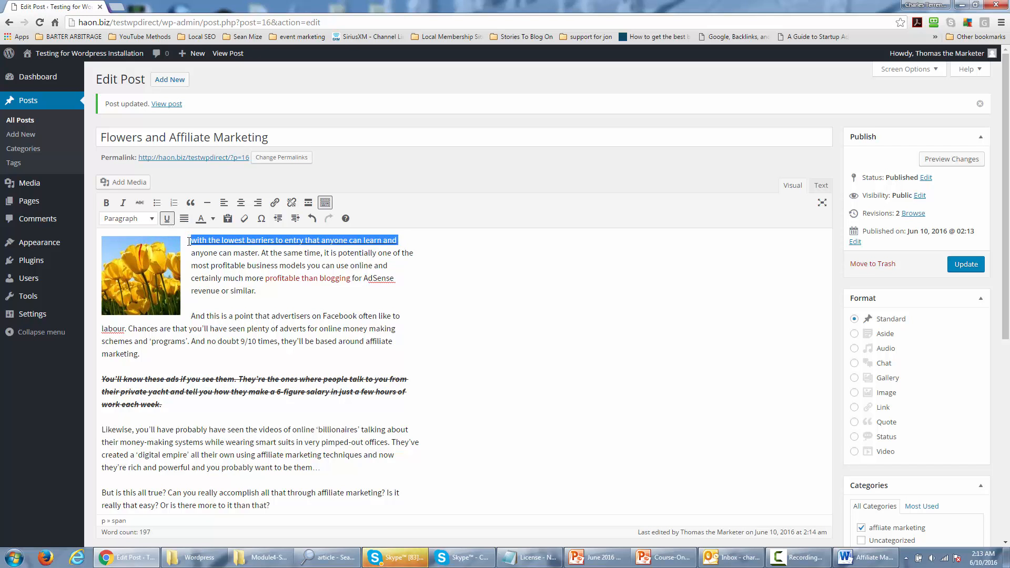
# Colour the underlined first line of the post red
pyautogui.click(213, 219)
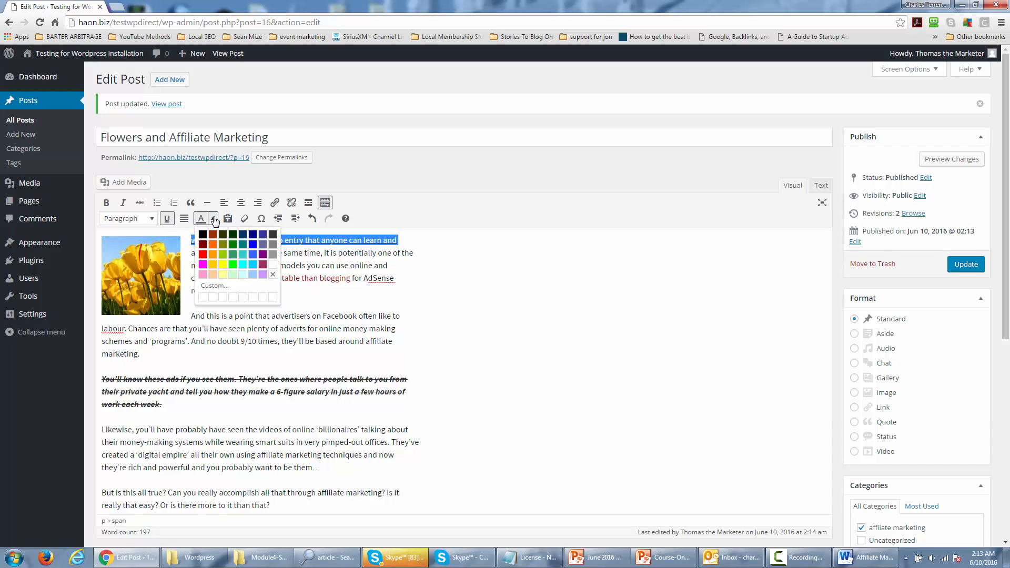
pyautogui.click(203, 255)
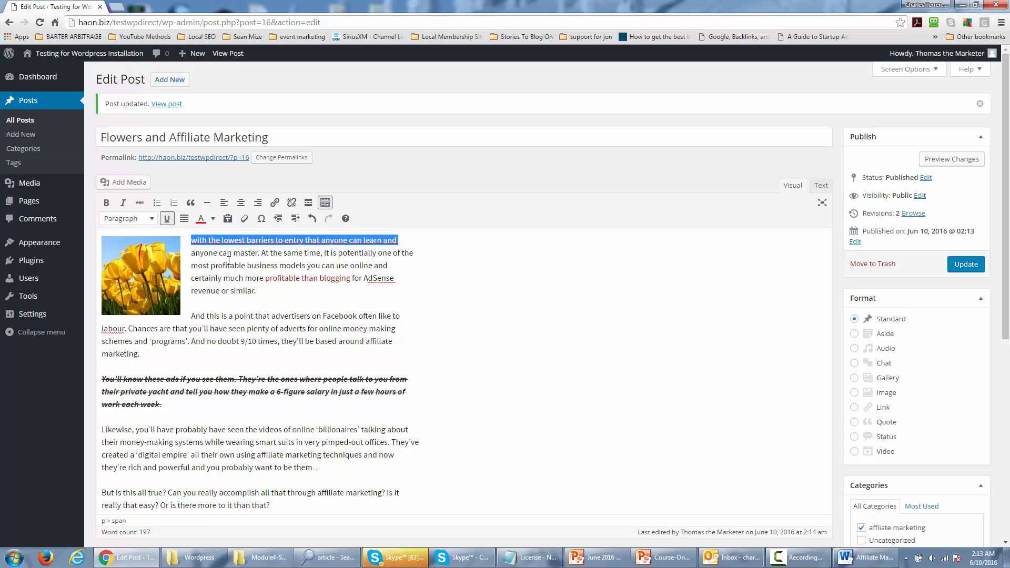
pyautogui.click(239, 263)
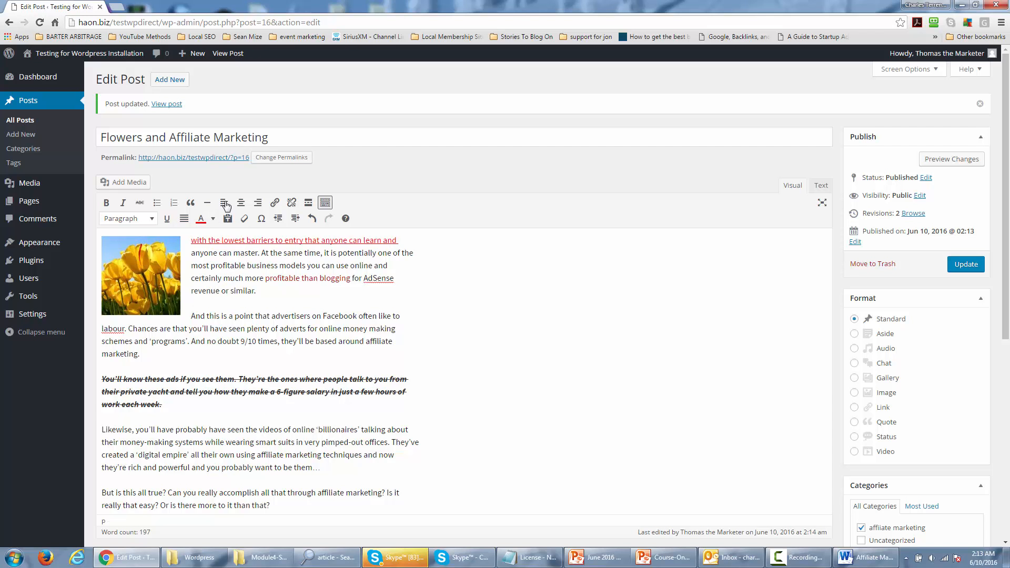
# Change the text colour of the underlined first line to blue
pyautogui.moveTo(190, 240); pyautogui.dragTo(423, 240)
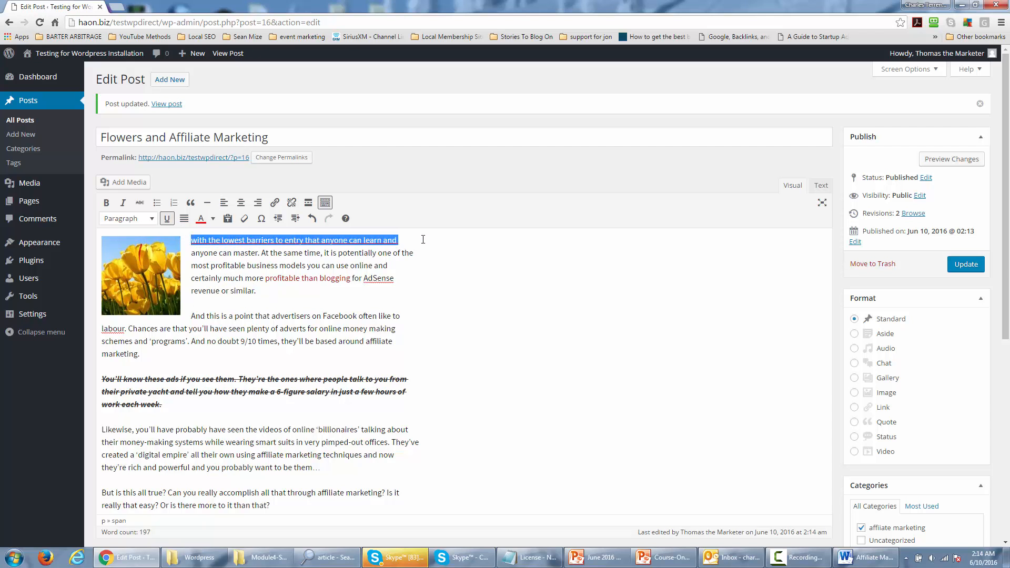
pyautogui.click(214, 219)
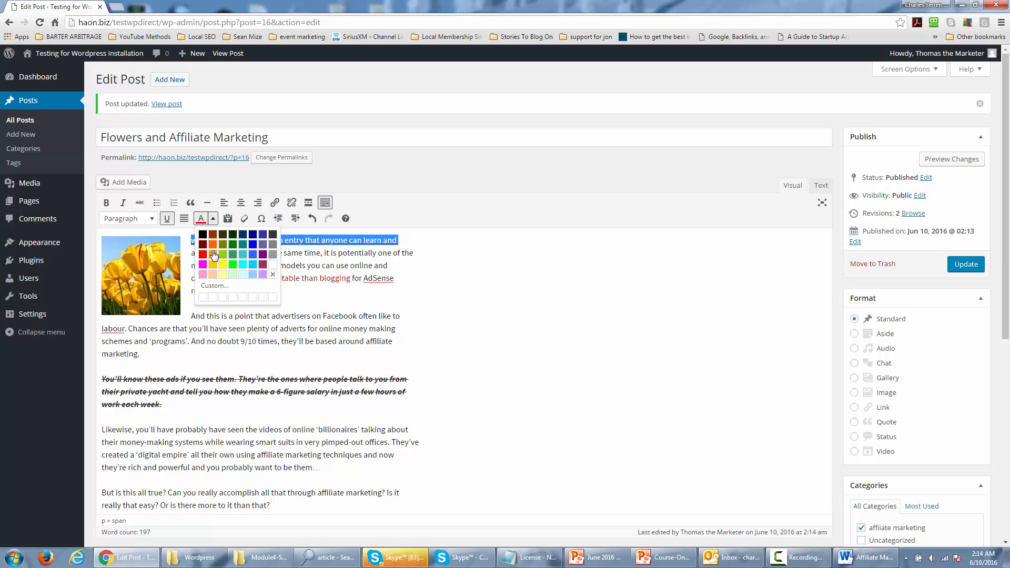
pyautogui.click(251, 246)
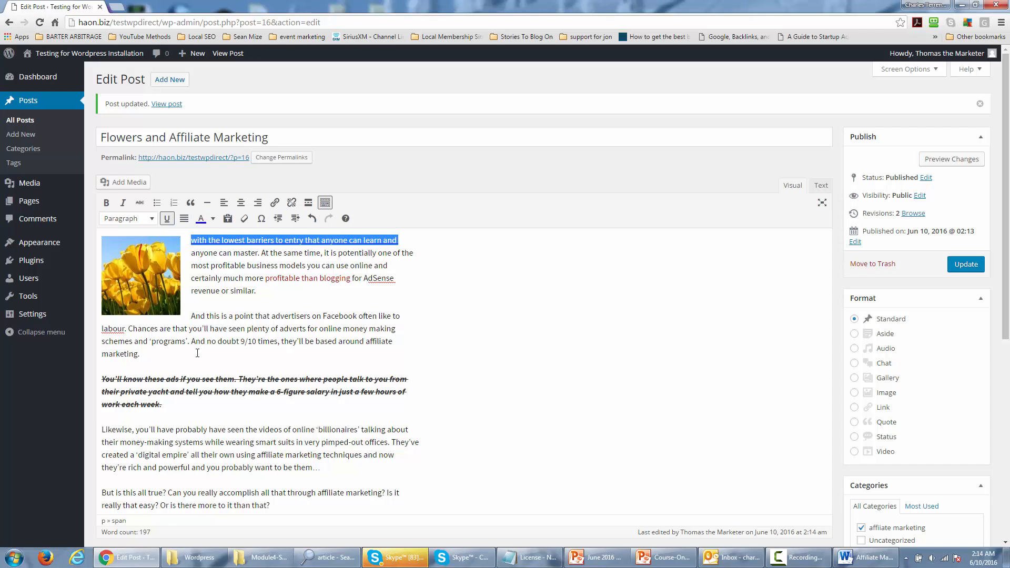
# Examine the heading styles available for the paragraph beginning "And this is a point", keeping the Paragraph style
pyautogui.moveTo(194, 318); pyautogui.dragTo(198, 352)
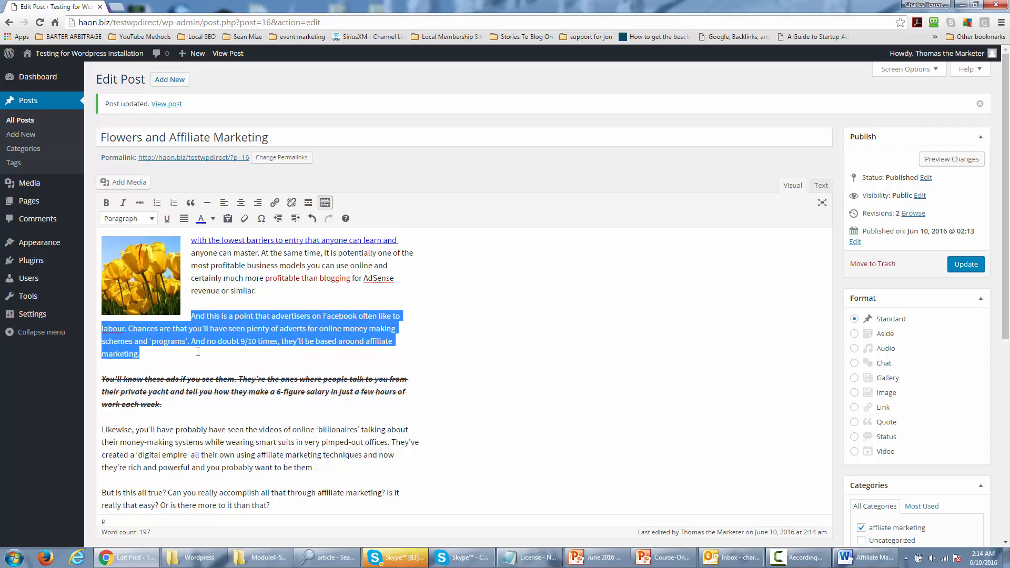
pyautogui.click(153, 220)
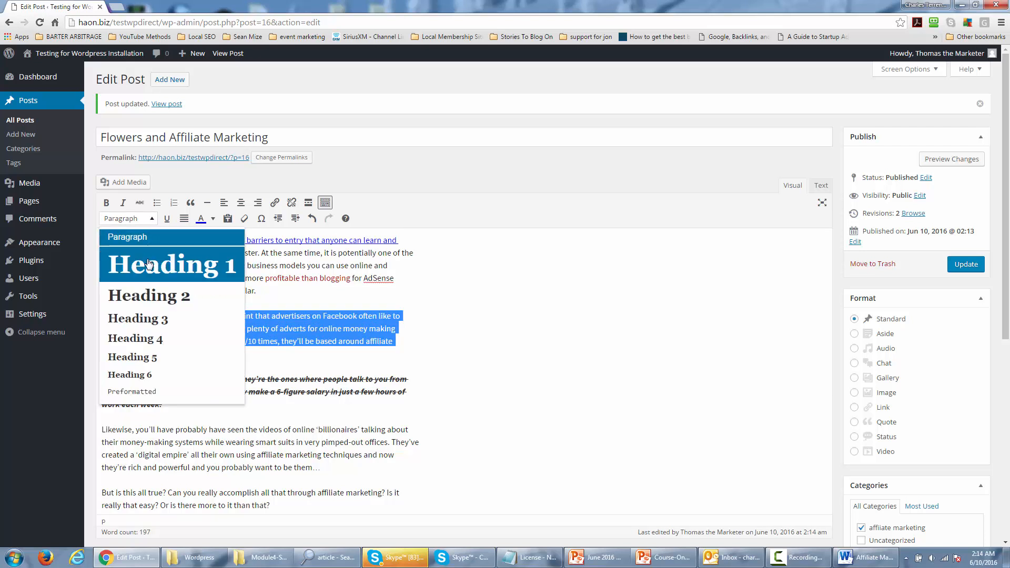
pyautogui.scroll(-1, 142, 312)
pyautogui.scroll(-2, 142, 311)
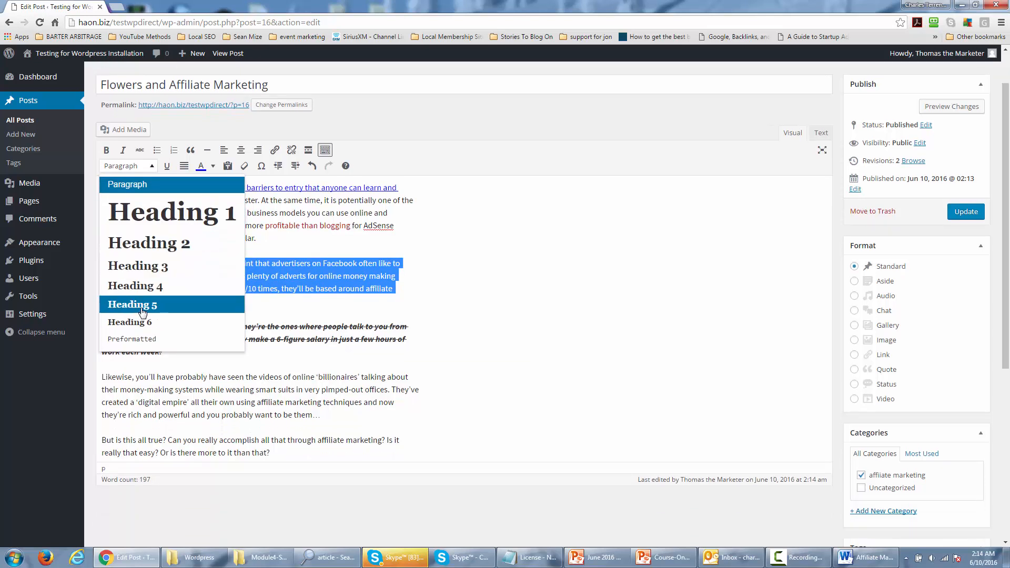
pyautogui.click(132, 187)
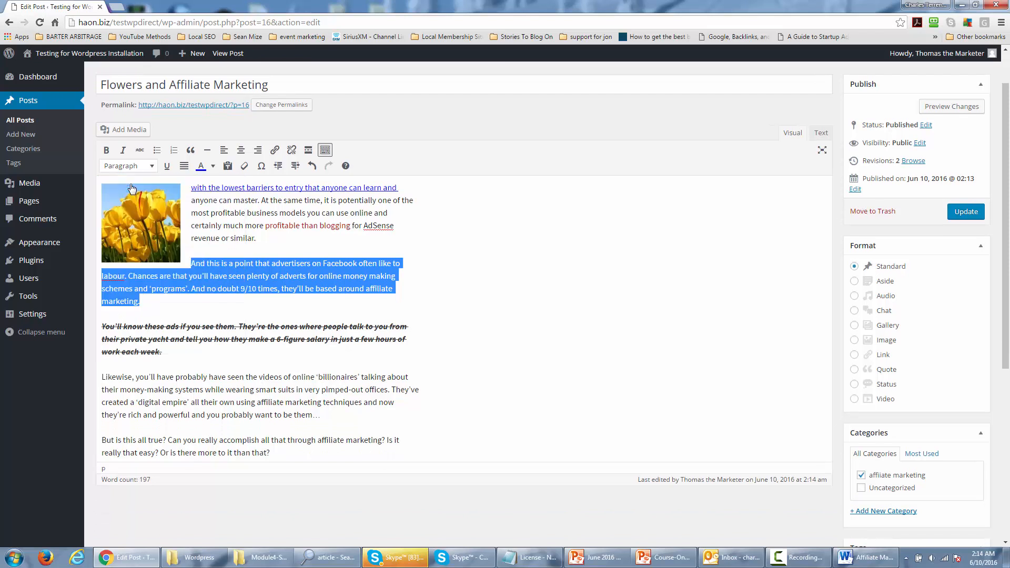
pyautogui.click(262, 261)
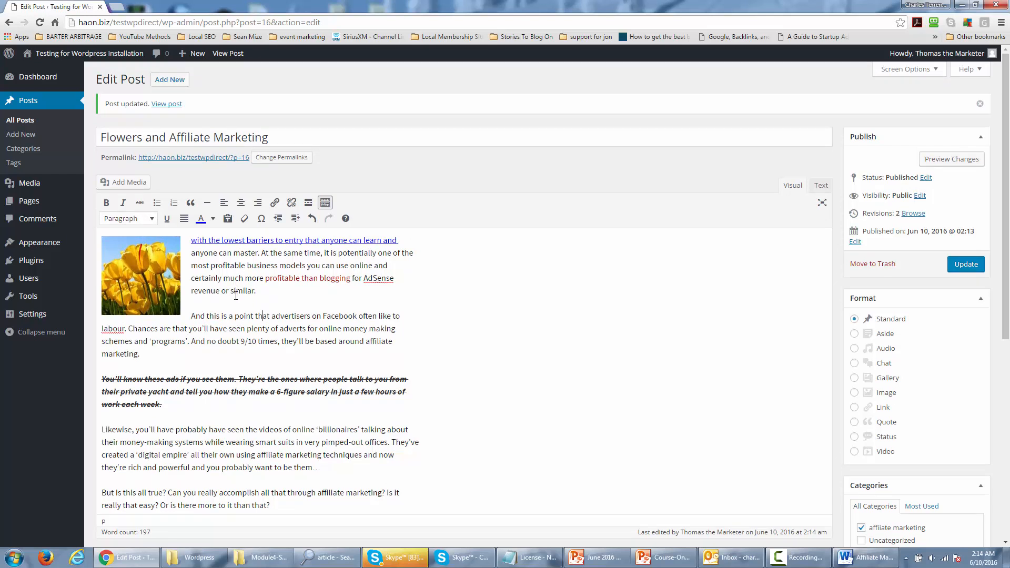
# Update the post with the new formatting and view it on the site
pyautogui.click(960, 269)
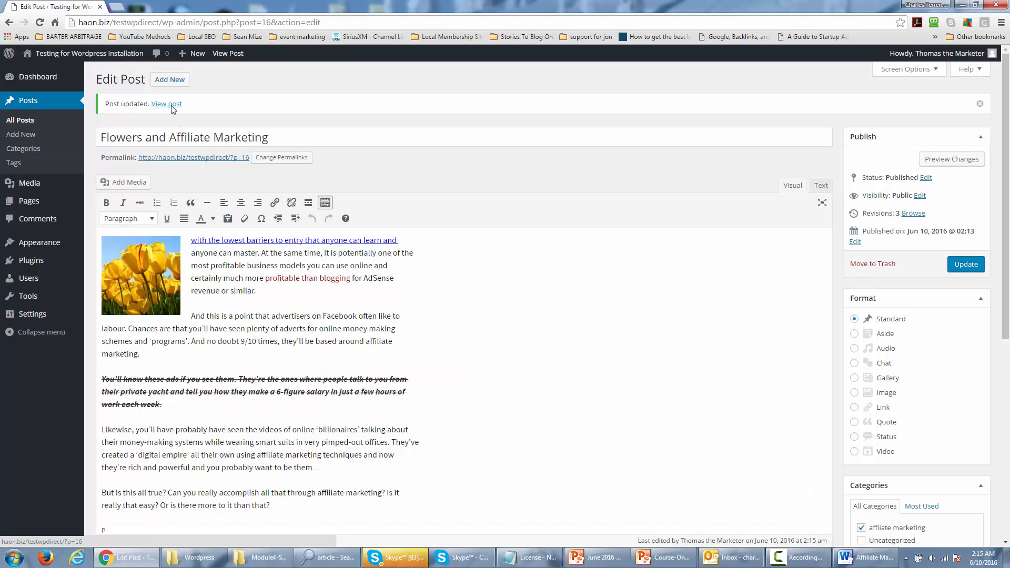
pyautogui.click(172, 104)
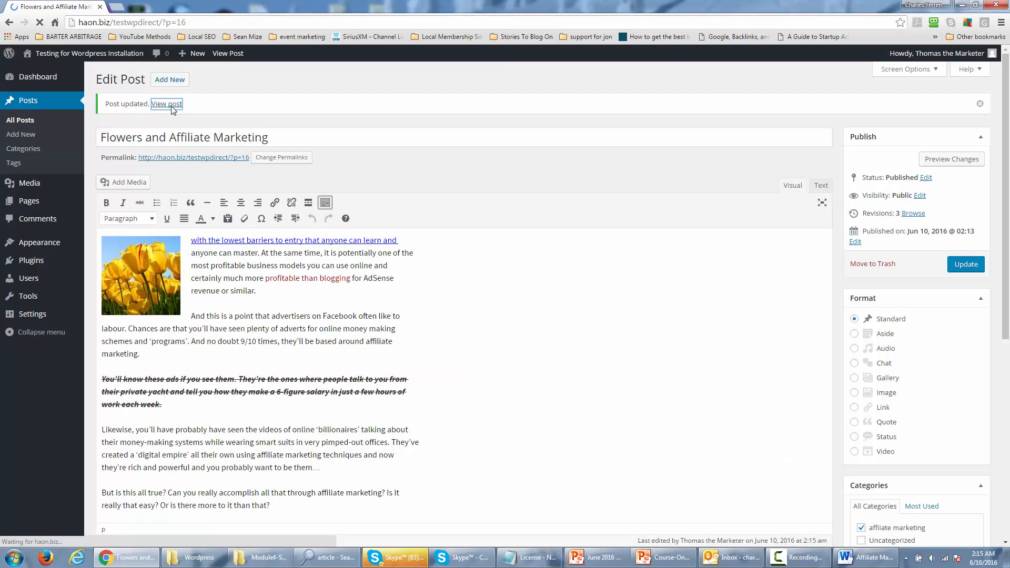
pyautogui.scroll(-5, 210, 191)
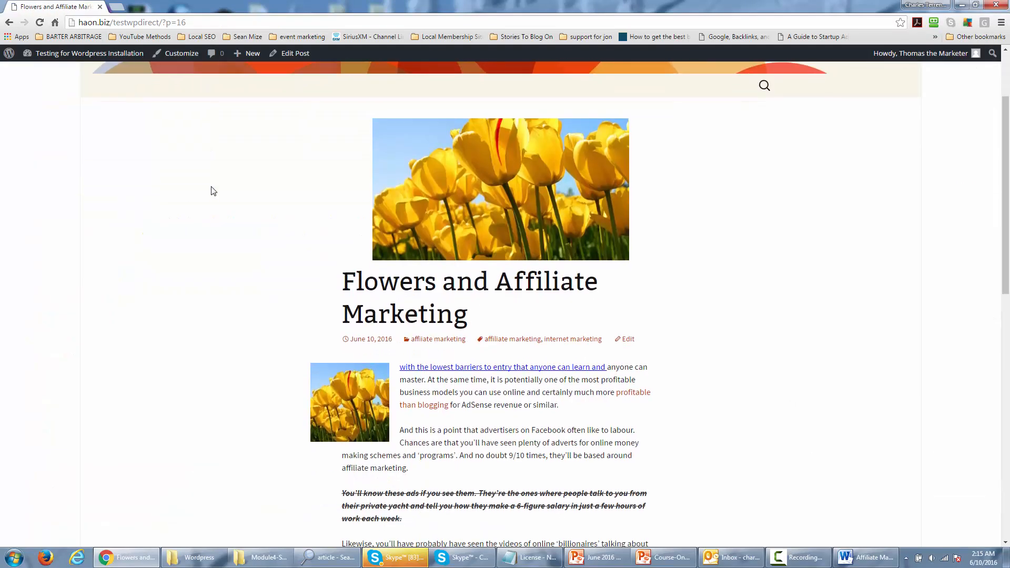
pyautogui.scroll(-2, 213, 191)
# Go back to the post editor, set the title to "Affiliate Marketing Flowers" and update the post
pyautogui.scroll(7, 213, 191)
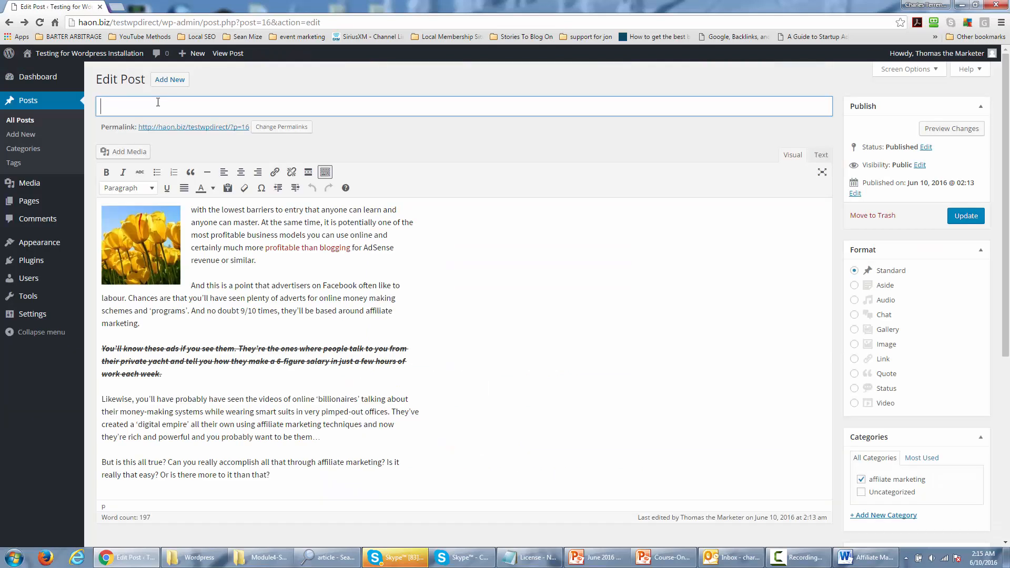
pyautogui.write('Affiliate Marketing Flowers')
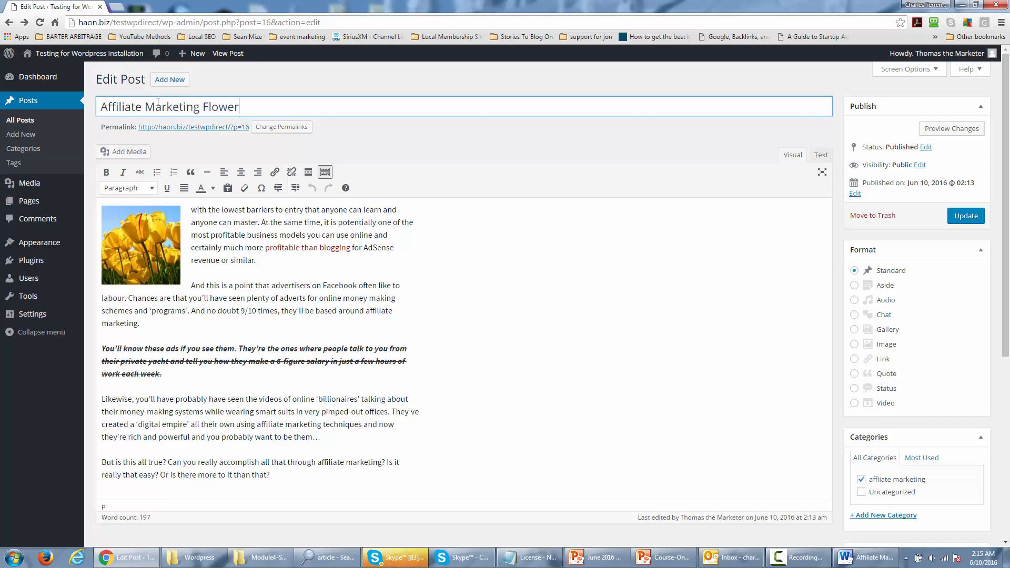
pyautogui.click(966, 216)
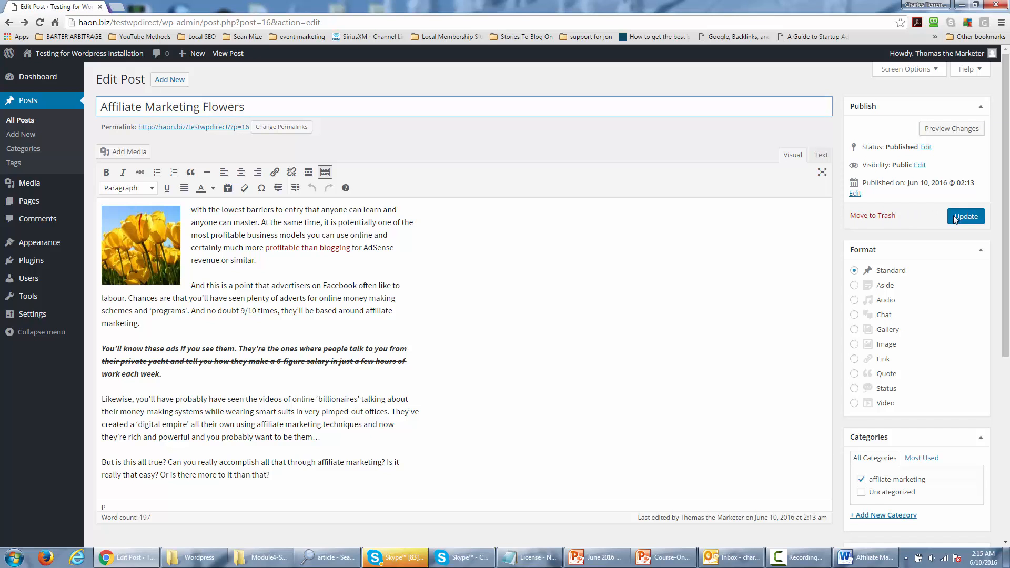